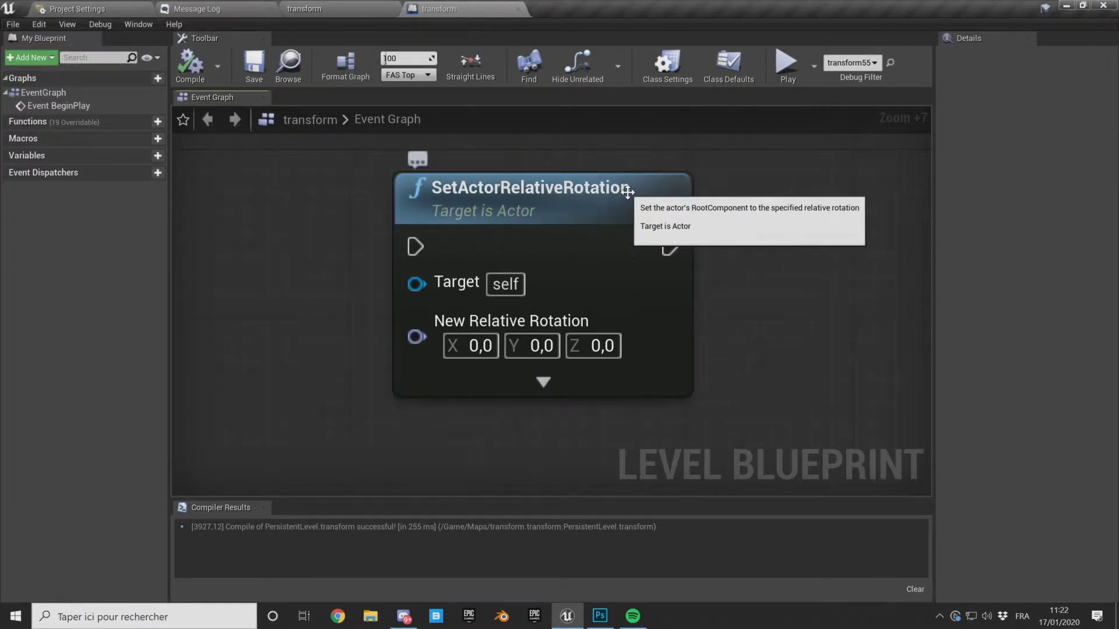
Step: Leave the Level Blueprint for the transform level view and frame the green and white cubes
left_click(350, 7)
scroll(600, 187, "up", 5)
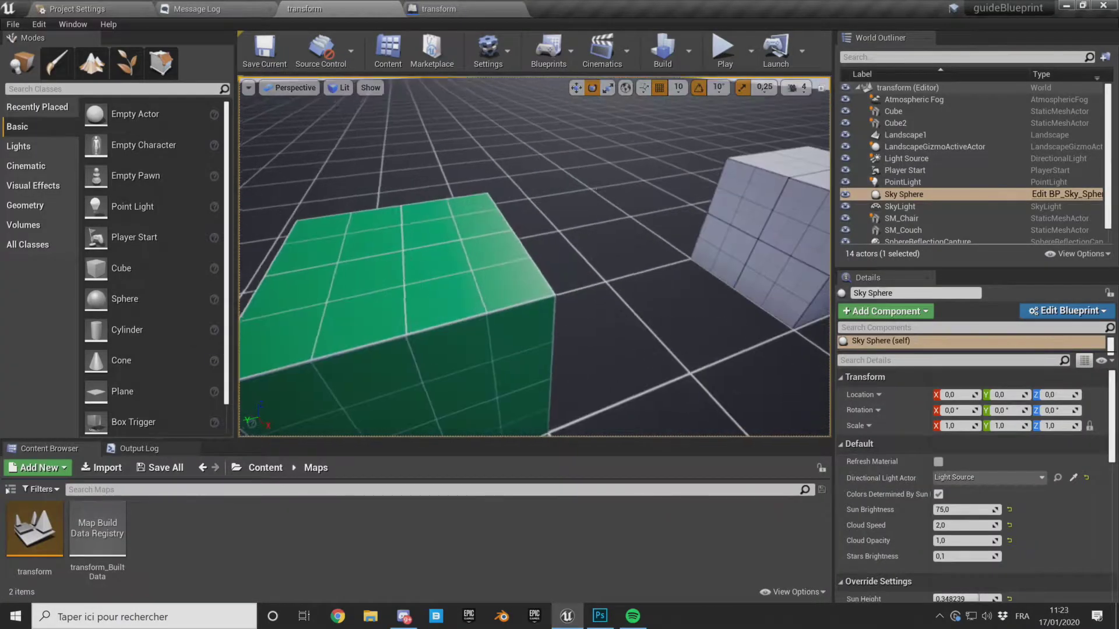
Step: Select the green Cube and drag it onto Cube2 in the World Outliner to attach it
scroll(597, 188, "down", 5)
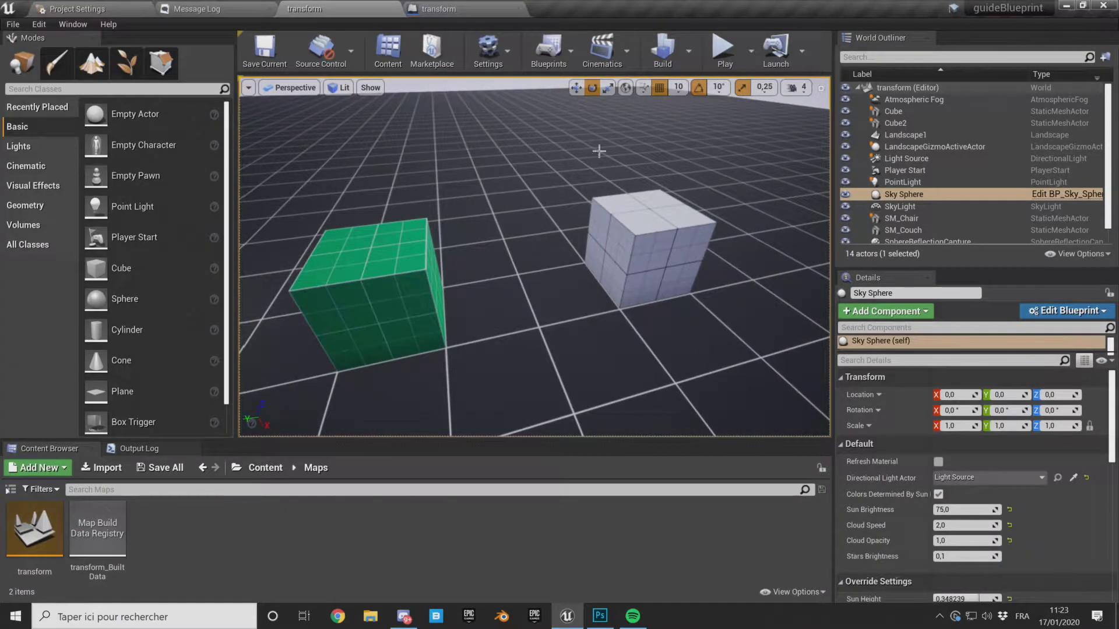
left_click(384, 252)
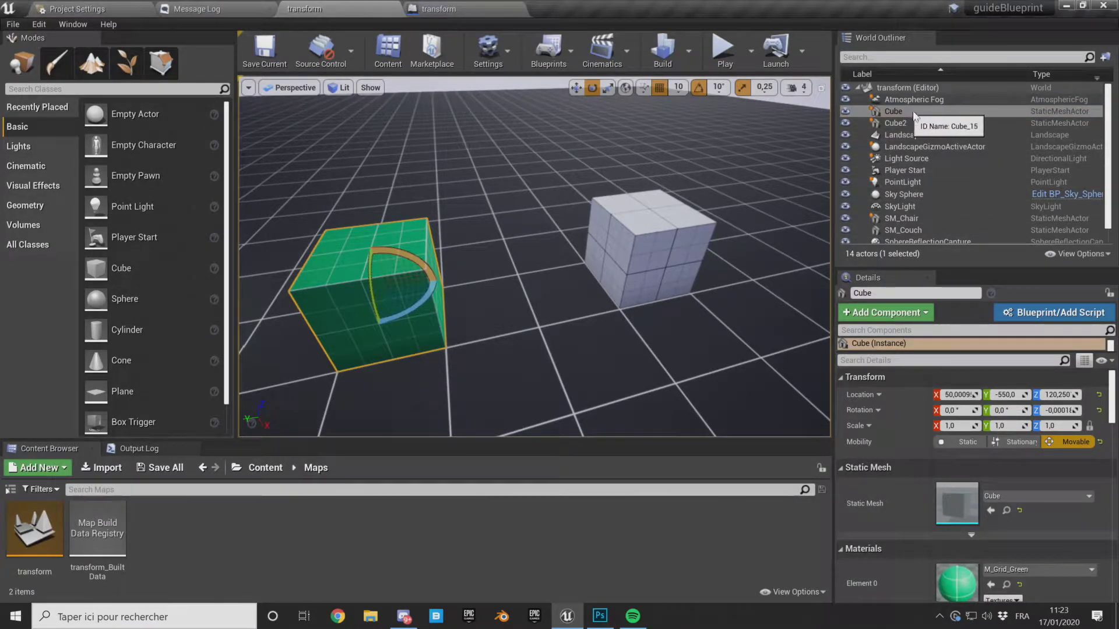
left_click_drag(907, 112, 900, 124)
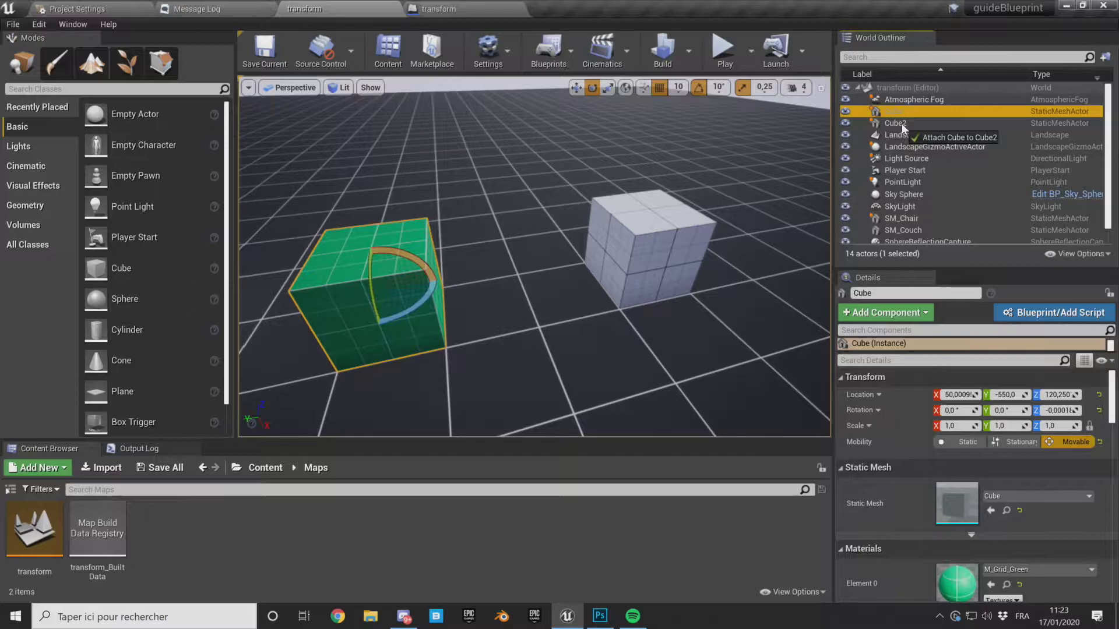
left_click_drag(901, 124, 901, 124)
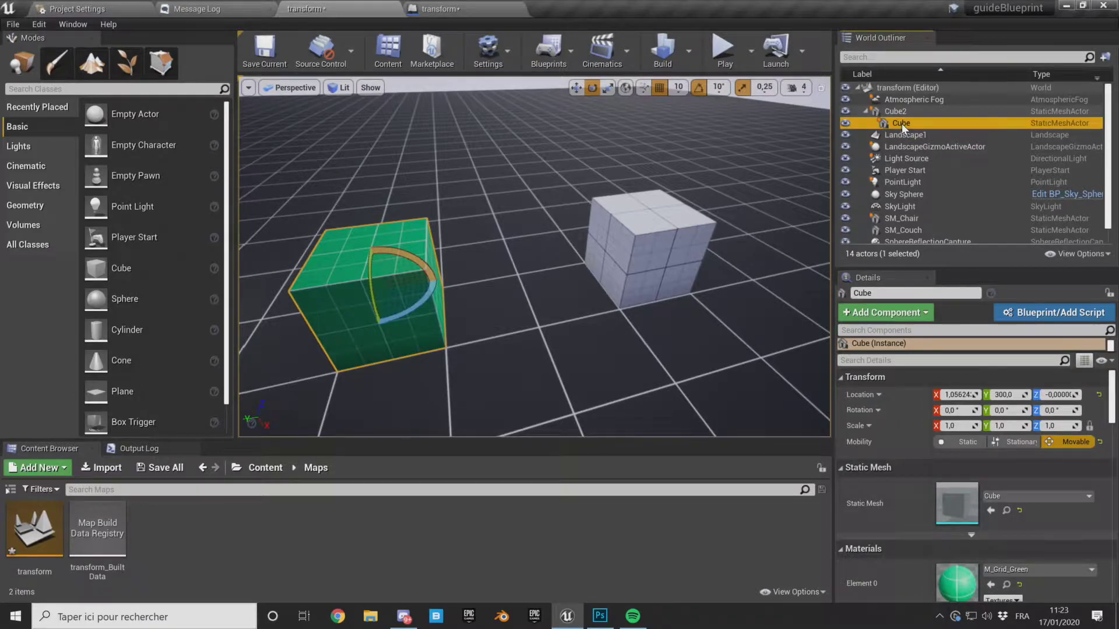
left_click(864, 111)
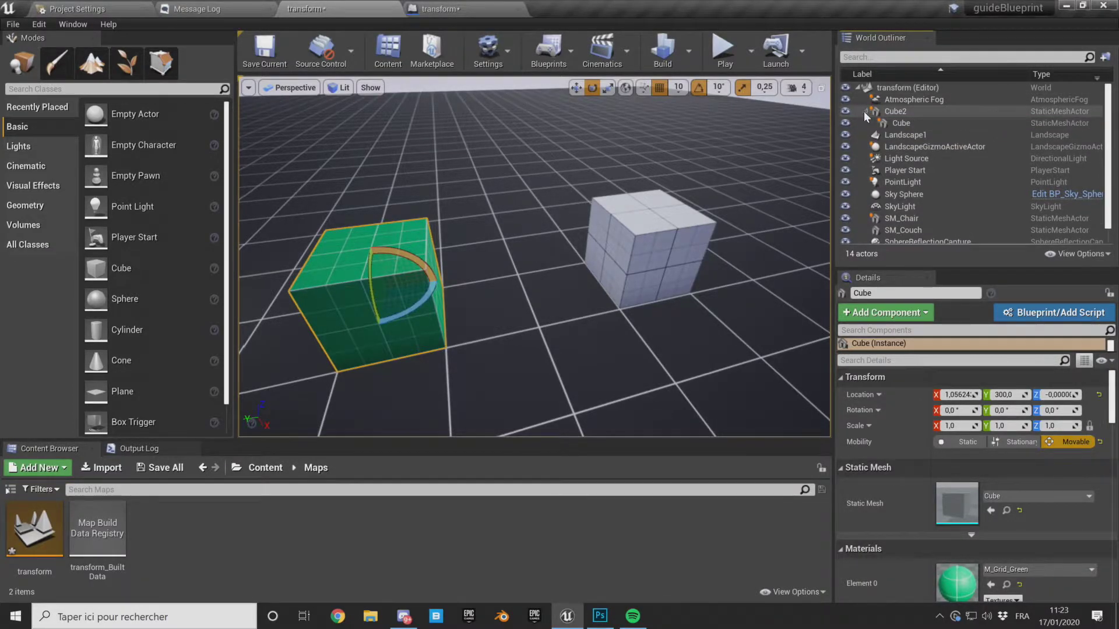
left_click(909, 124)
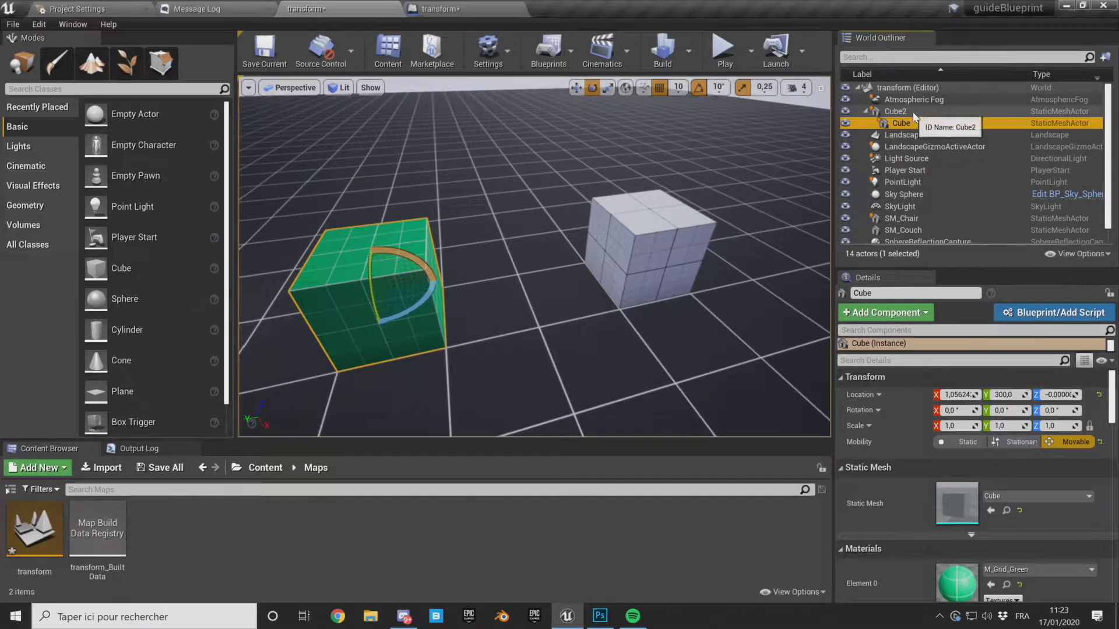
left_click(913, 112)
key("w")
mouse_move(762, 162)
right_mouse_down()
mouse_move(749, 187)
mouse_move(627, 298)
right_mouse_up()
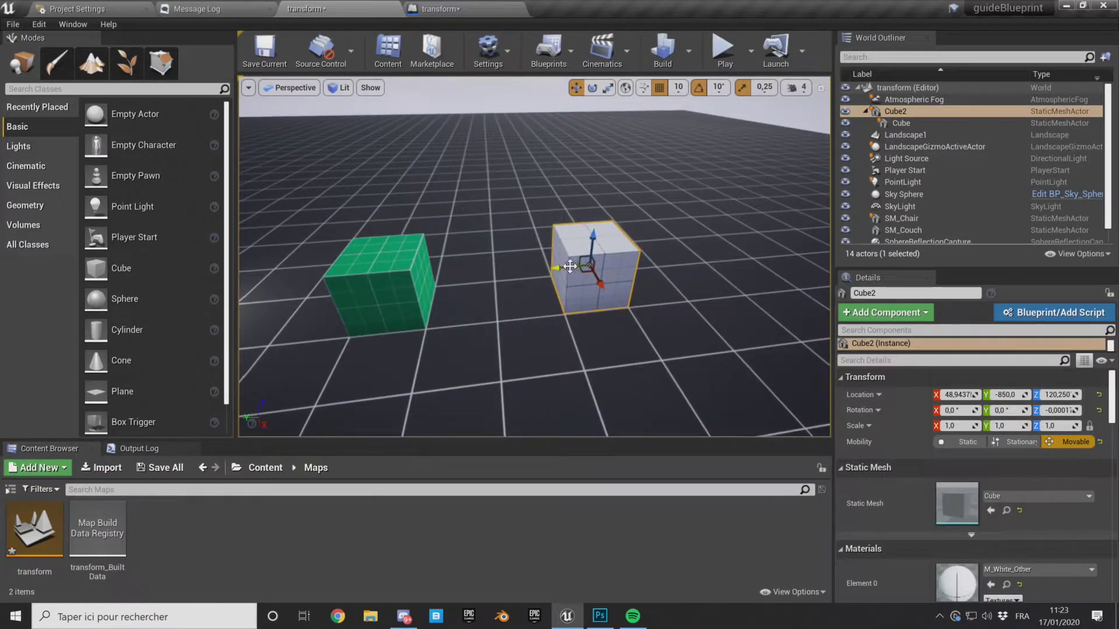
key("e")
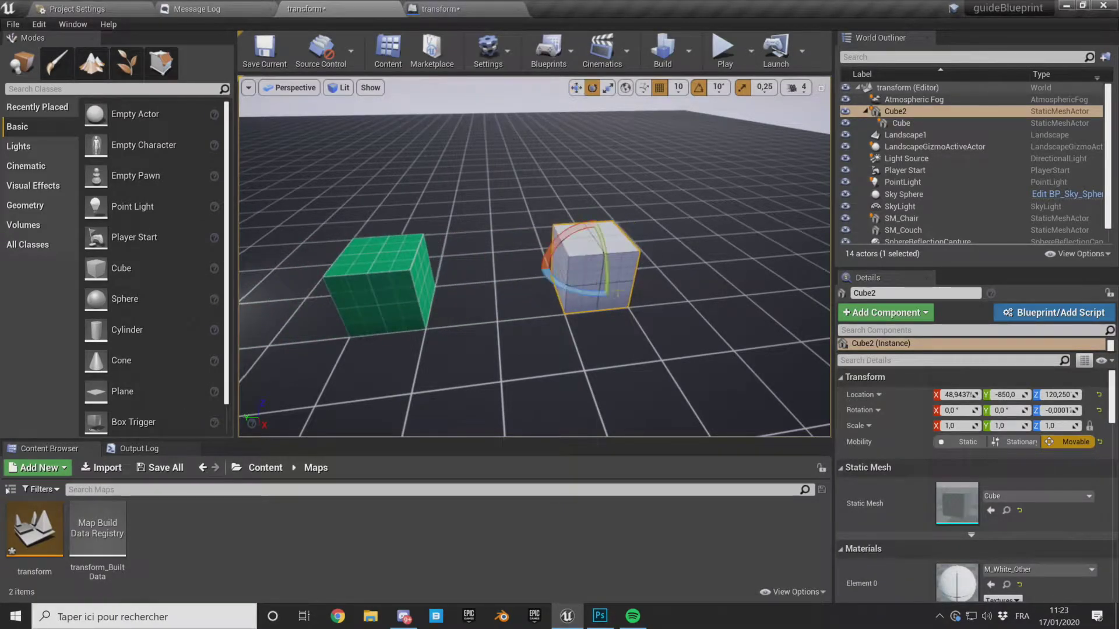
left_click_drag(617, 293, 609, 297)
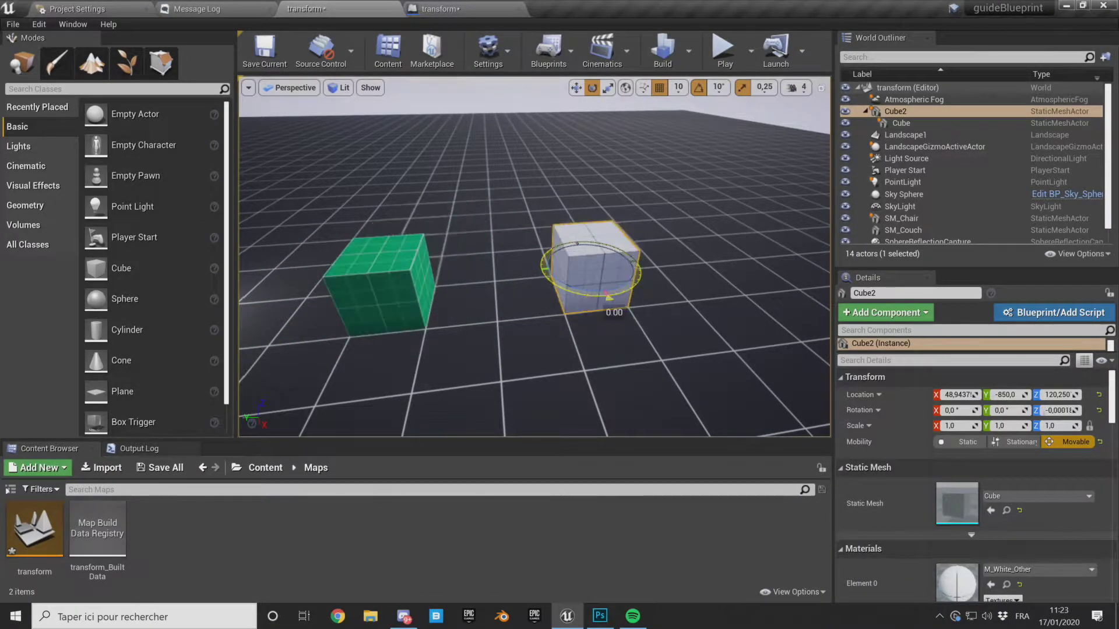
key("w")
right_click_drag(486, 219, 443, 245)
left_click(921, 124)
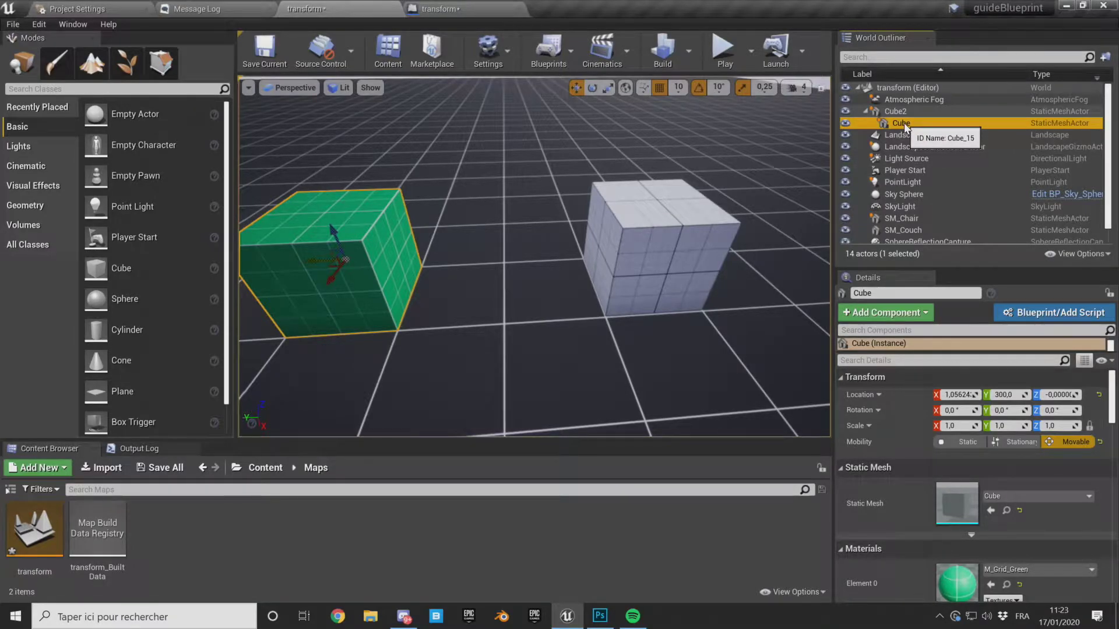
left_click(901, 115)
left_click(901, 125)
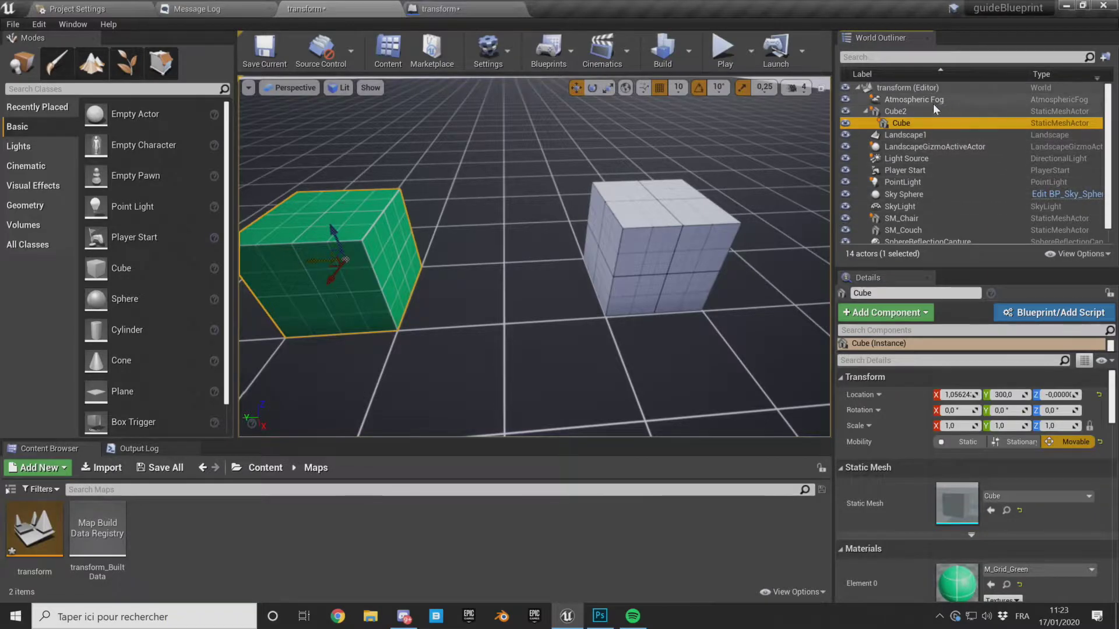
left_click(904, 111)
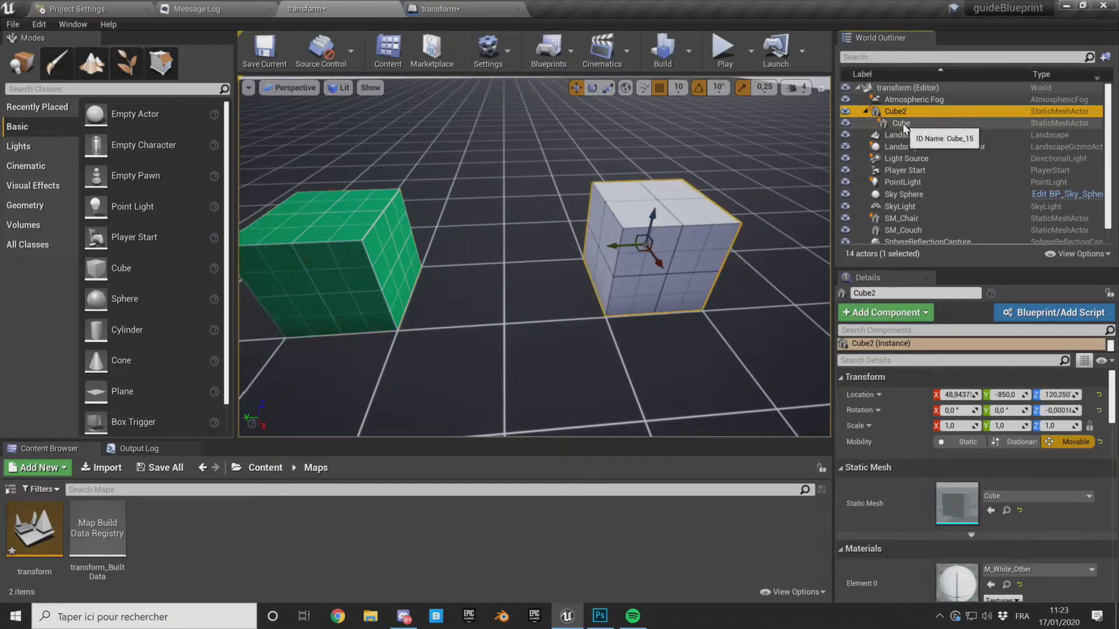
left_click(905, 125)
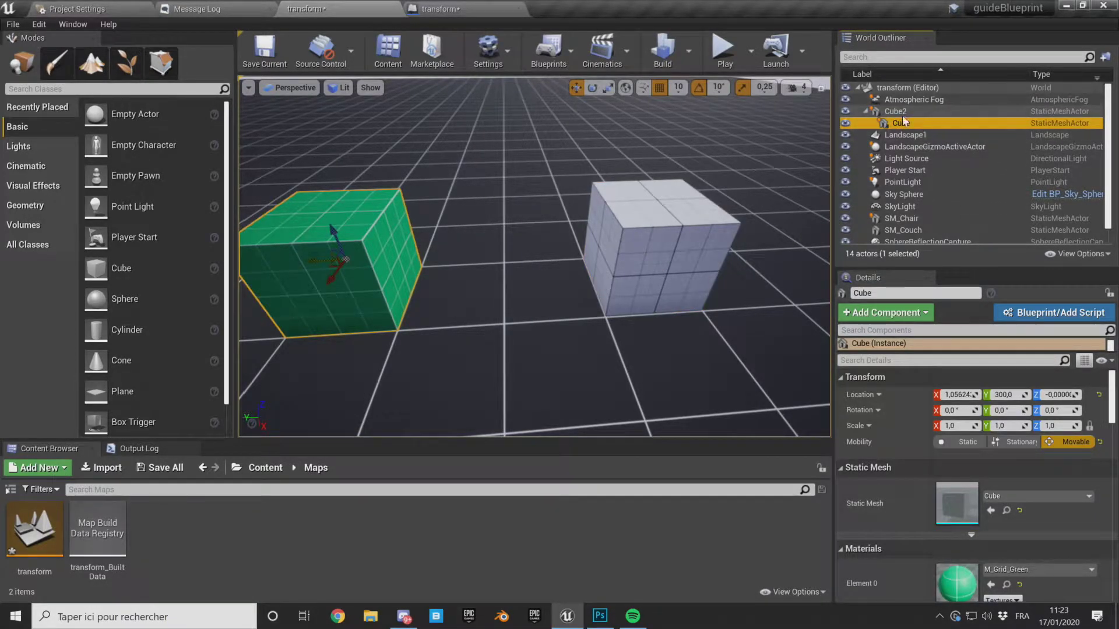
left_click(898, 111)
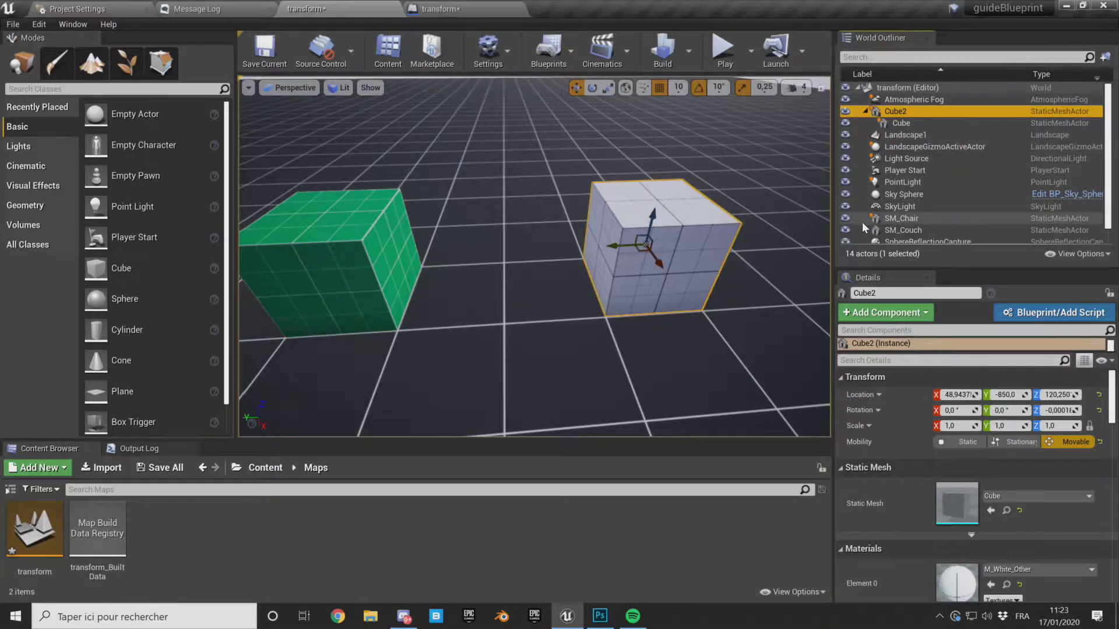
Step: In the Level Blueprint, probe the SetActorRelativeRotation Target pin and select the green child Cube
left_click(457, 7)
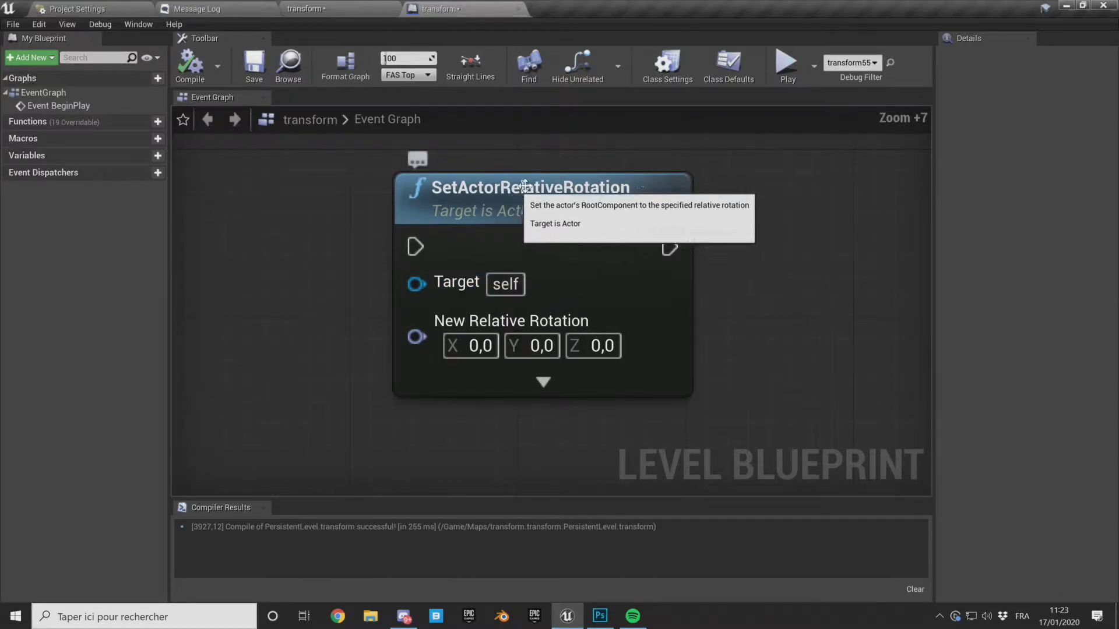
left_click_drag(416, 284, 323, 307)
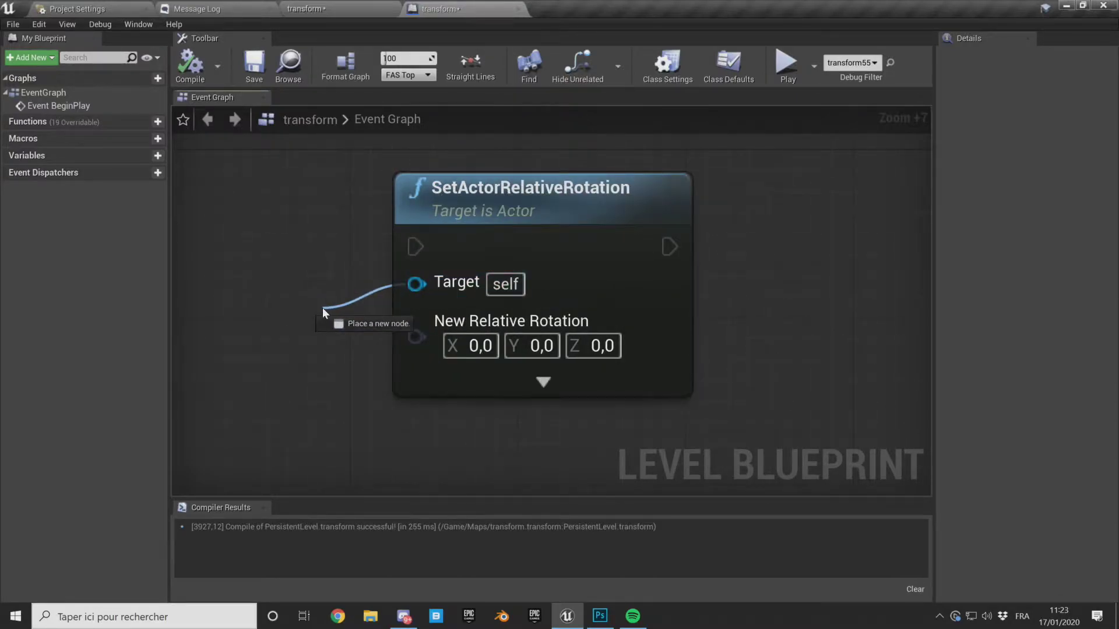
left_click(320, 254)
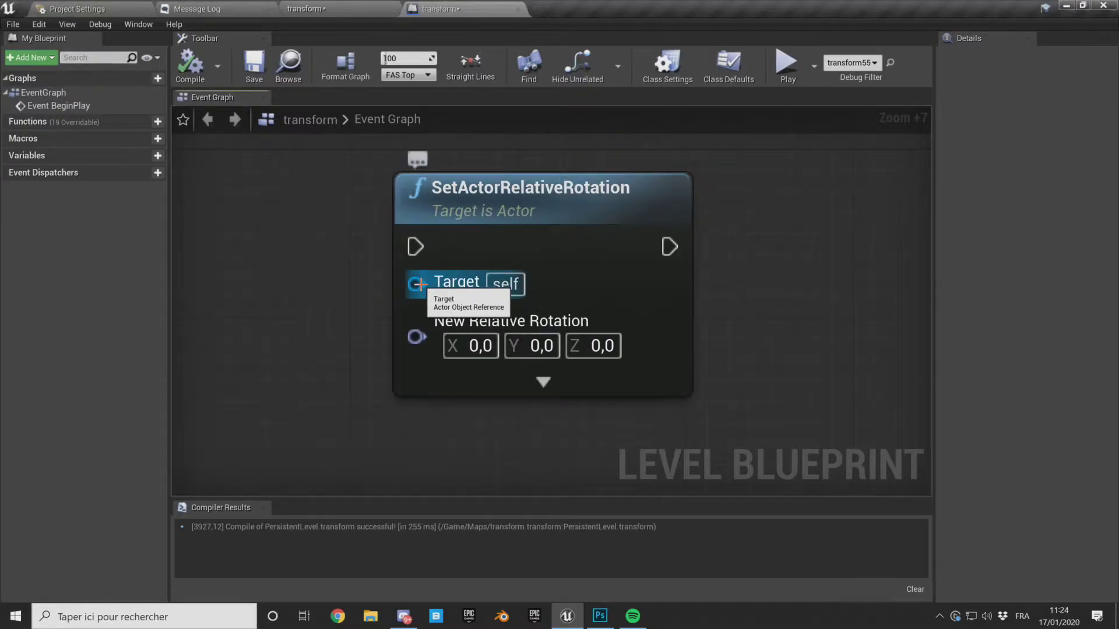
mouse_move(419, 283)
left_mouse_down()
mouse_move(348, 320)
mouse_move(351, 332)
left_mouse_up()
left_click(354, 11)
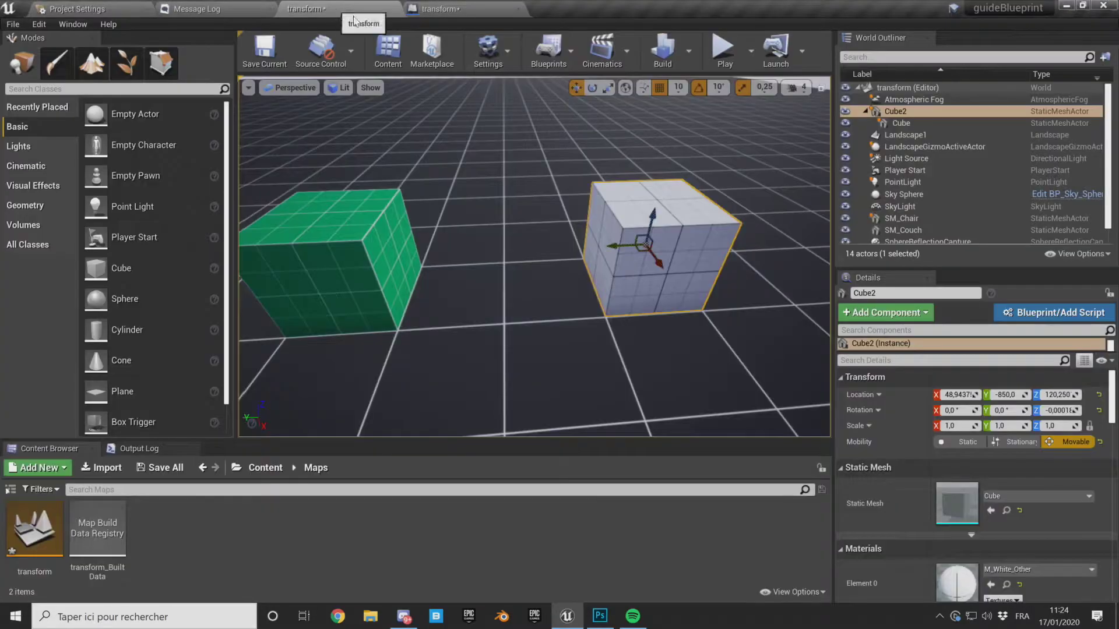
left_click(344, 262)
left_click(440, 8)
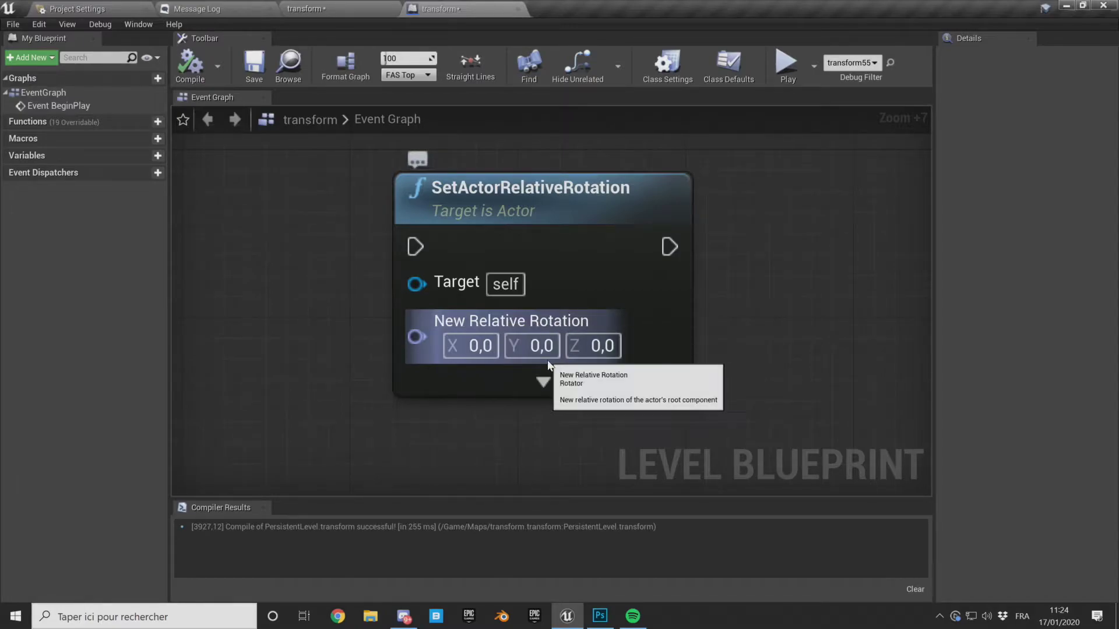
Step: Check the node's X, Y, Z rotation values (0,0,0) and expand its advanced pins
left_click(472, 346)
left_click(513, 349)
left_click(603, 347)
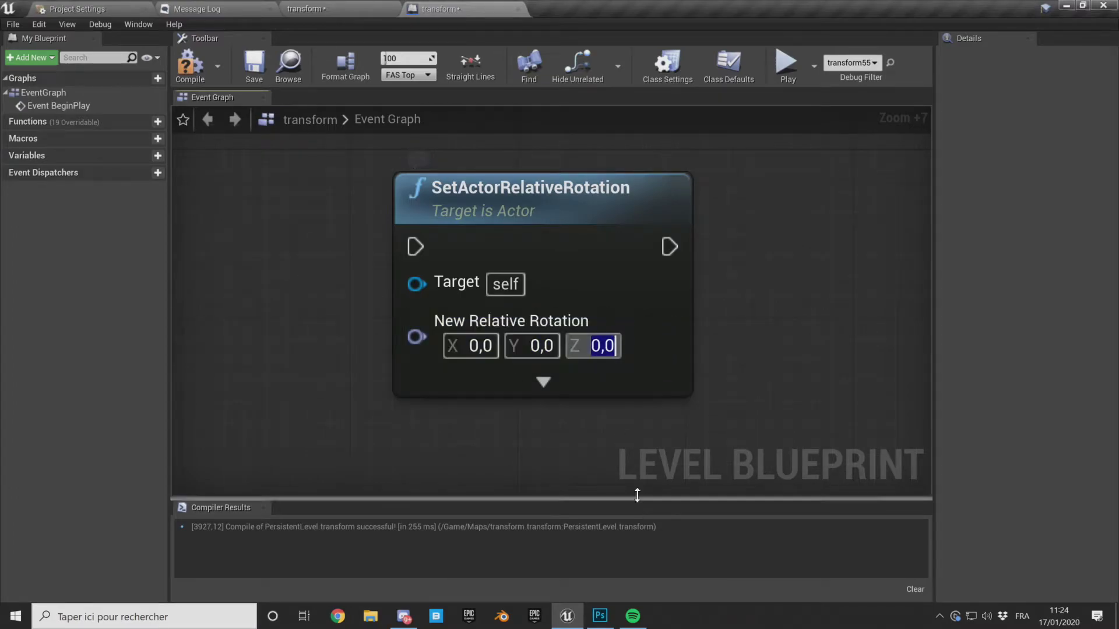
left_click(624, 383)
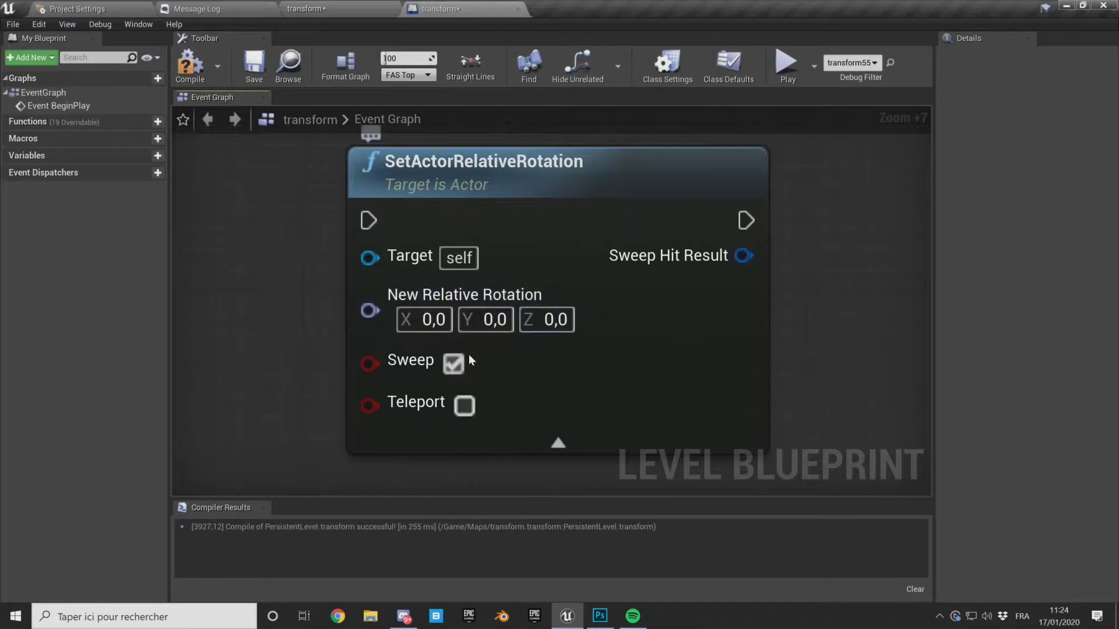
Step: Toggle Sweep off and back on, and browse nodes that accept the Sweep Hit Result
left_click(454, 363)
left_click(454, 363)
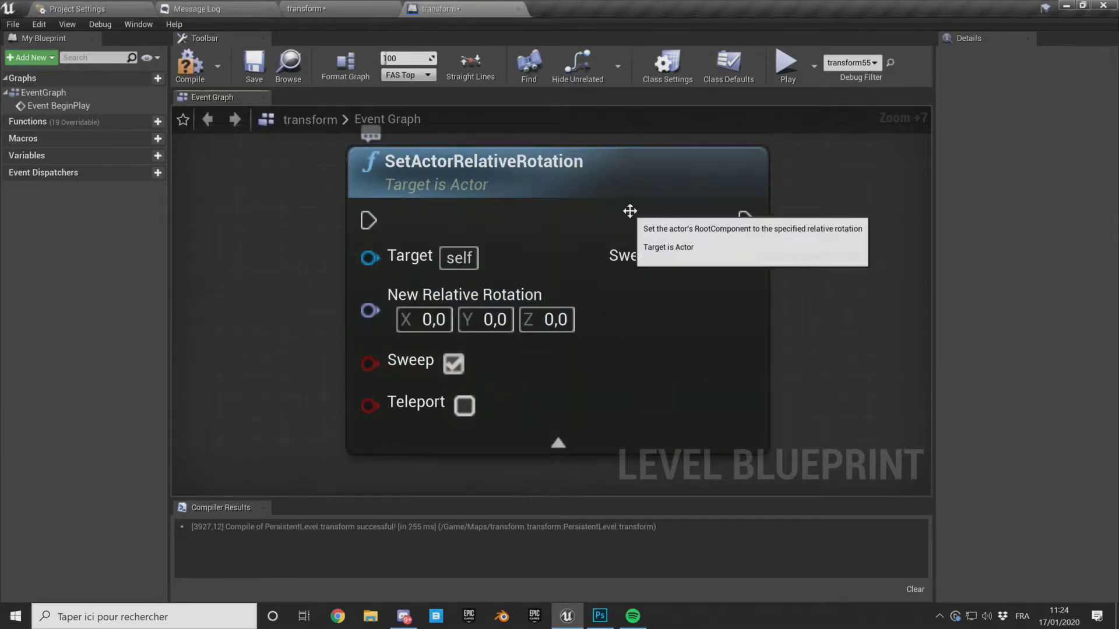
right_click_drag(820, 282, 740, 281)
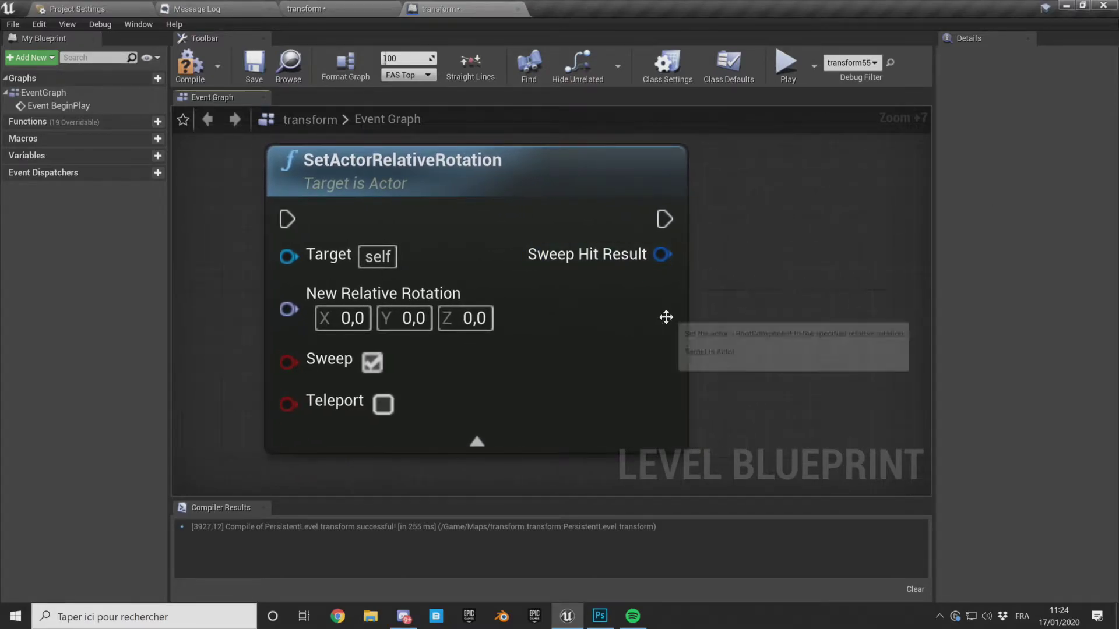
left_click_drag(661, 254, 756, 283)
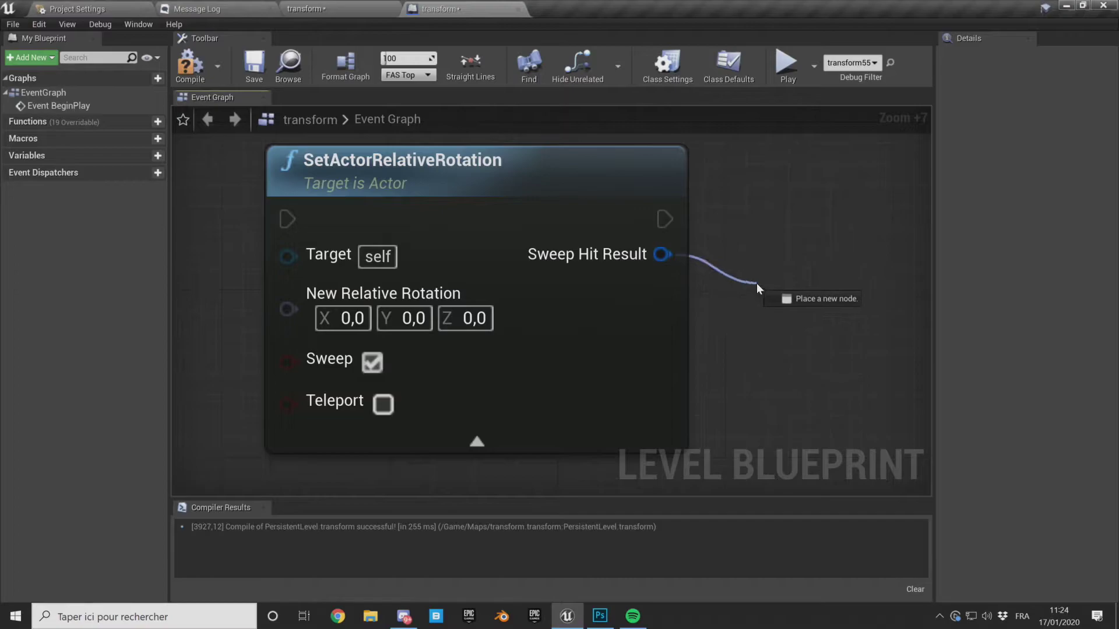
left_click_drag(698, 258, 764, 285)
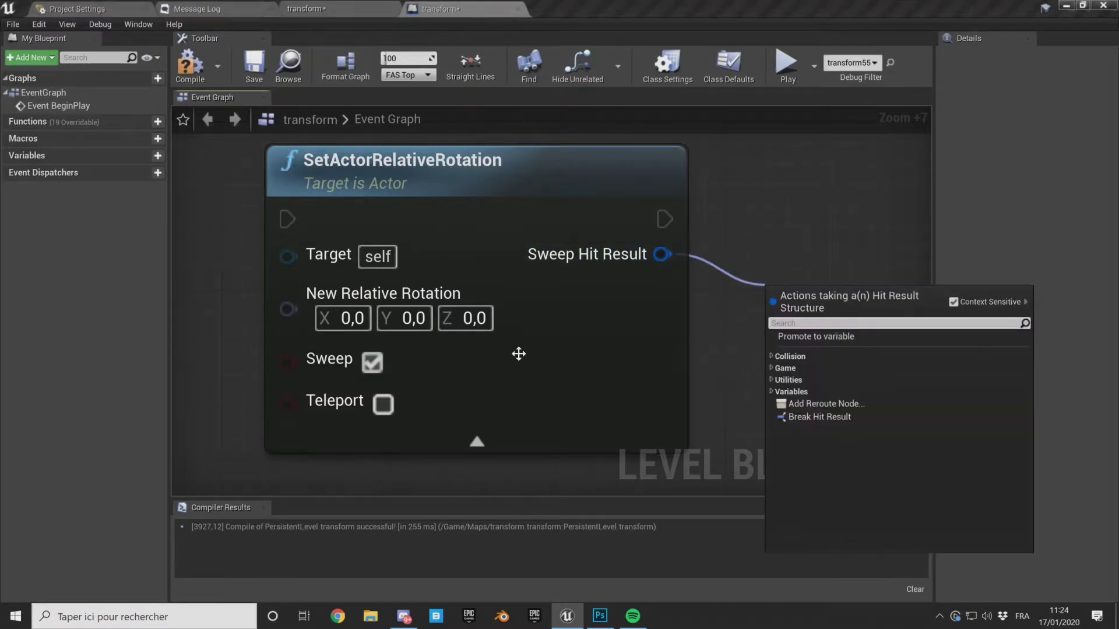
left_click(384, 404)
Step: Turn Teleport off on SetActorRelativeRotation and recompile the Level Blueprint
right_click_drag(744, 394, 861, 315)
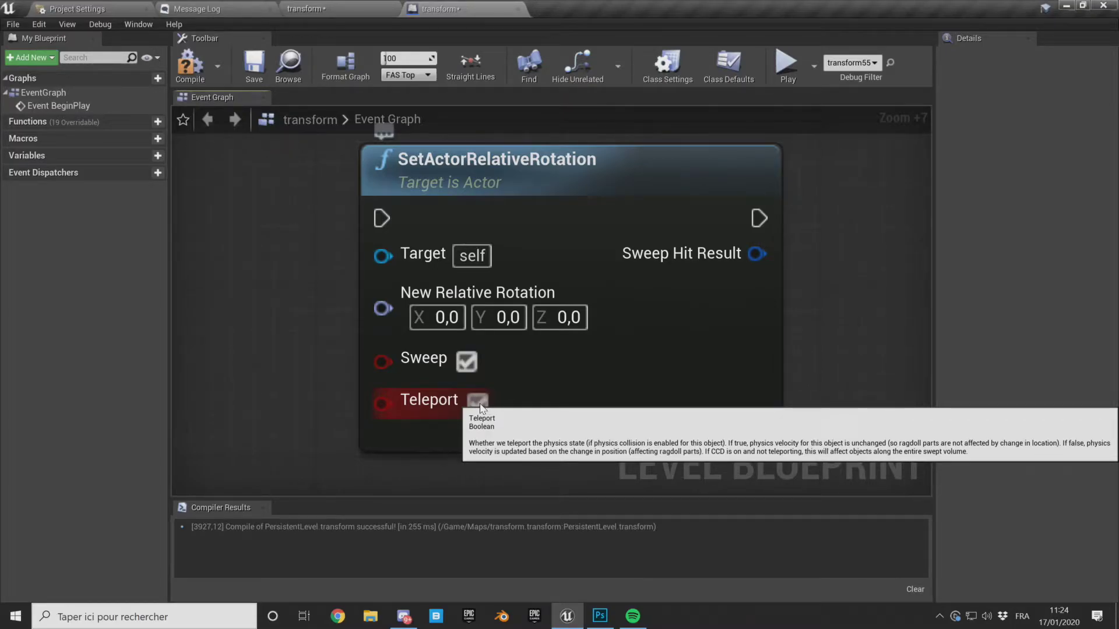
left_click(477, 402)
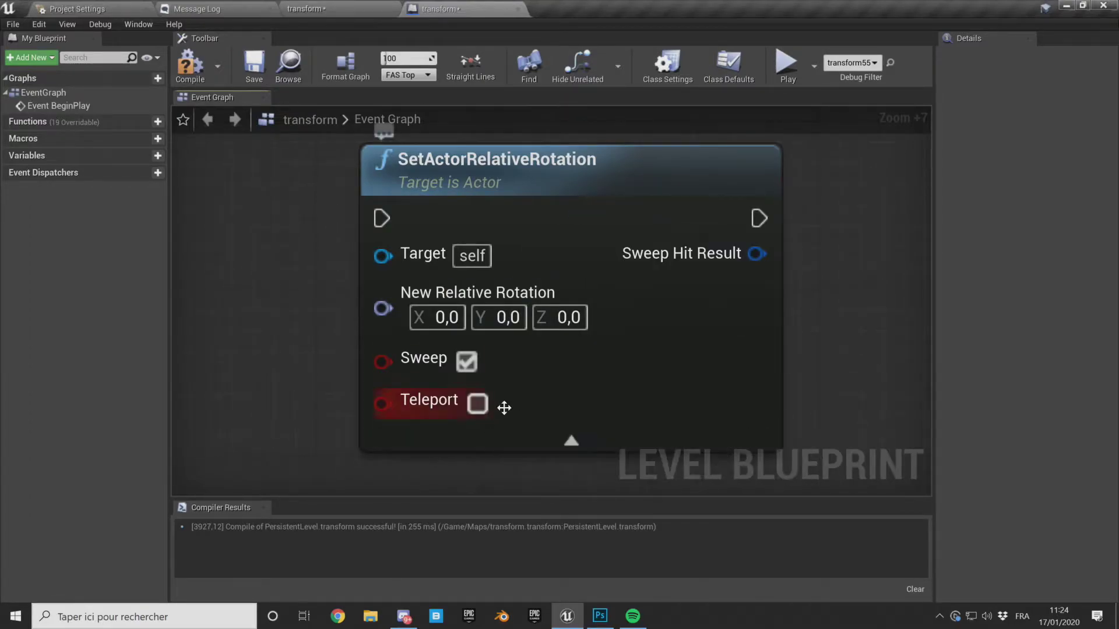
left_click(190, 64)
Step: Select in turn Event BeginPlay, the 2-second Delay and SetActorRelativeRotation (Z 45)
right_click_drag(829, 214, 318, 269)
scroll(321, 273, "down", 2)
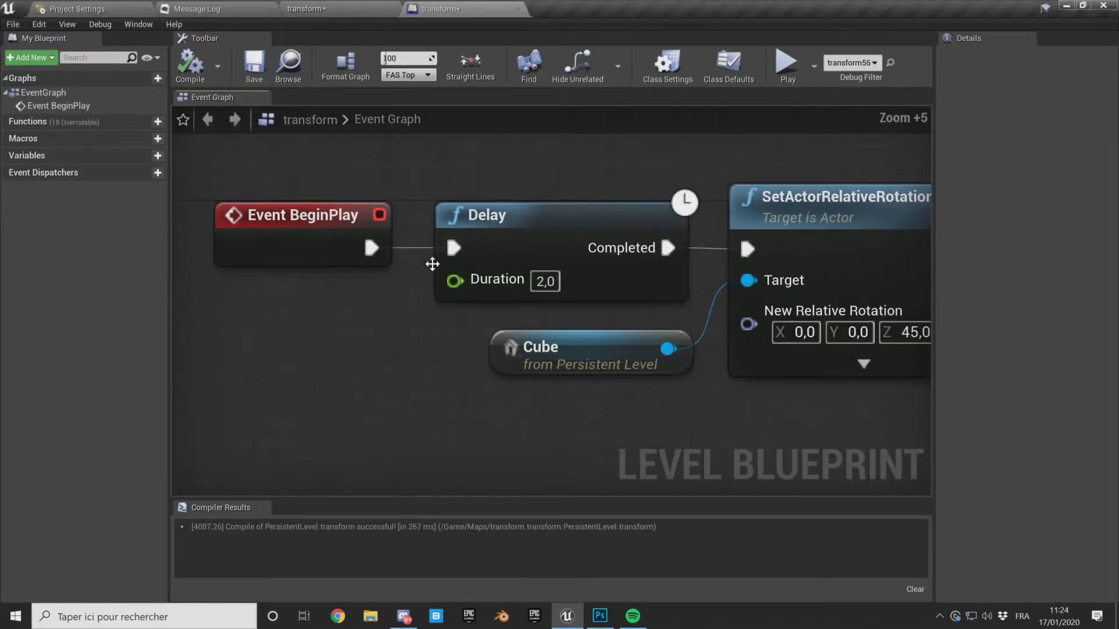
left_click(326, 239)
right_click_drag(566, 171, 414, 184)
left_click(408, 220)
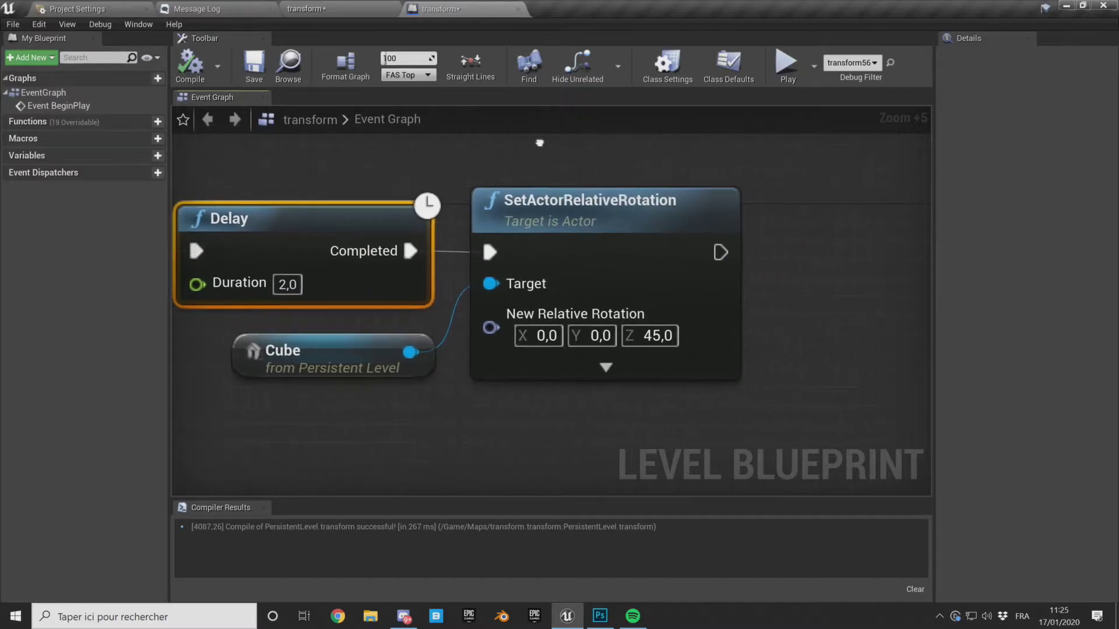
right_click_drag(583, 408, 475, 410)
left_click_drag(743, 149, 571, 366)
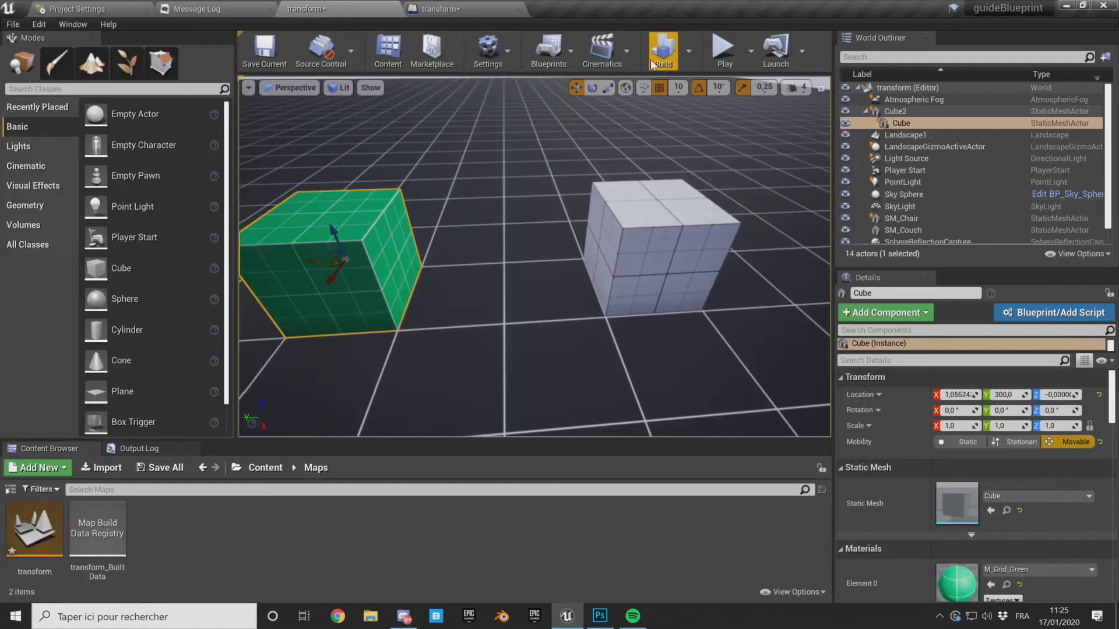
Step: Play the level in full screen, walk near the cubes, then stop the session
left_click(715, 49)
key("F11")
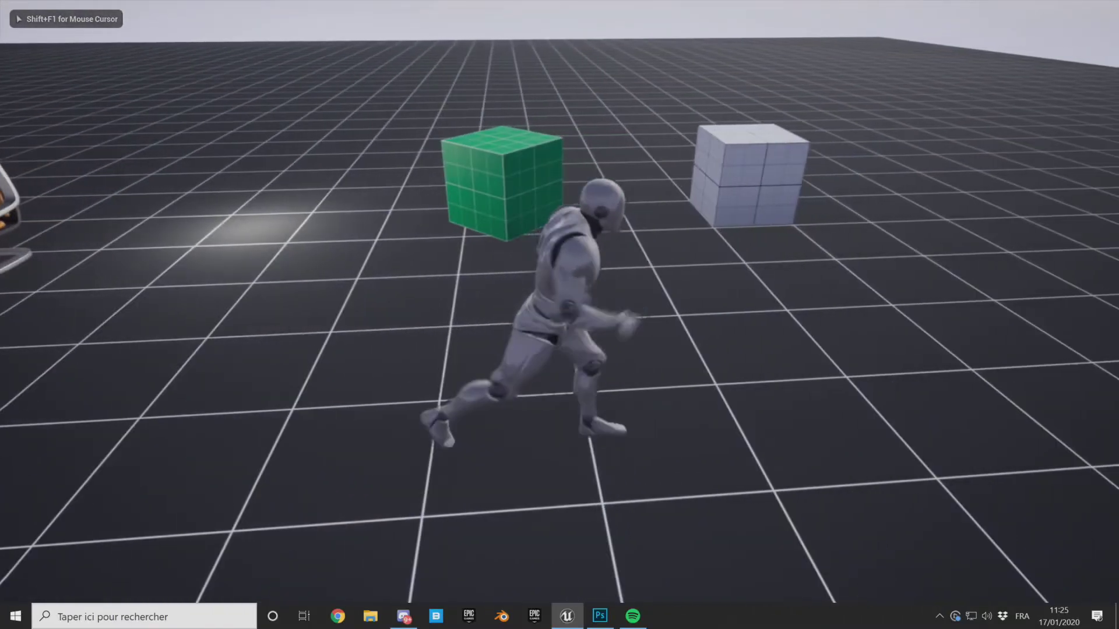
key("w")
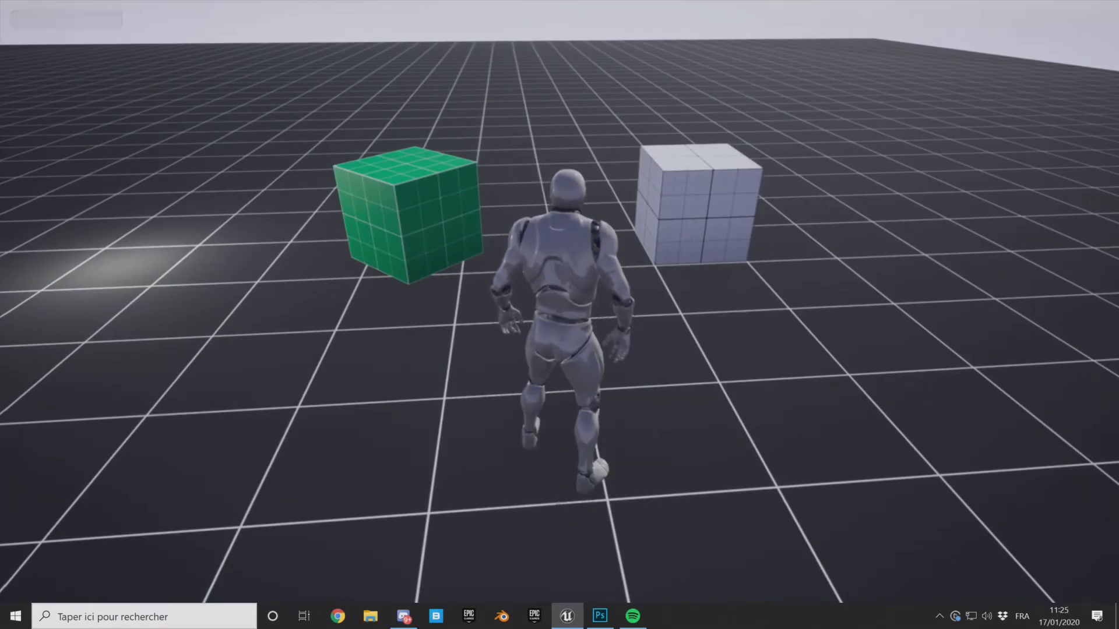
key("s")
key("Escape")
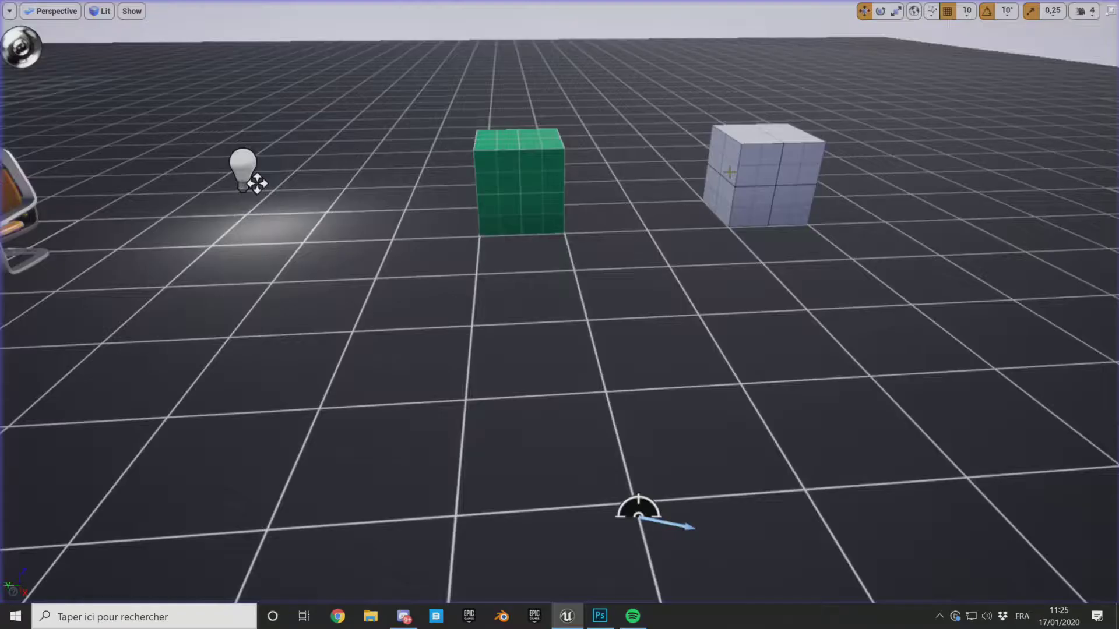
Step: Select the white parent Cube2, exit full screen and focus the view on it
left_click(752, 175)
key("F11")
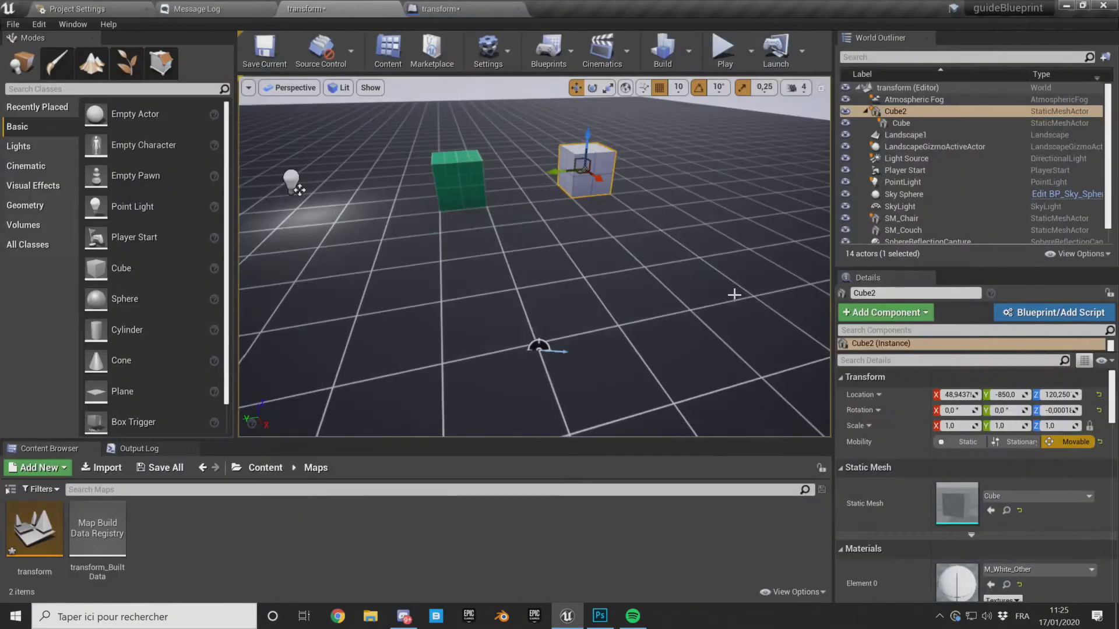
key("f")
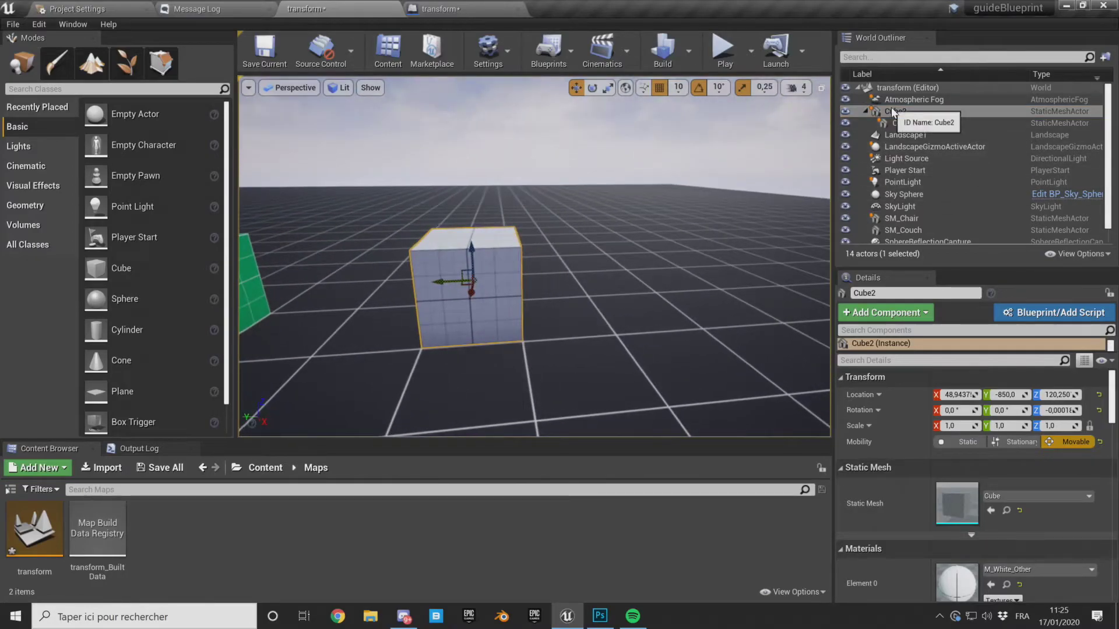
Step: Set Cube2's Z rotation to 0 in the Details panel
left_click_drag(661, 313, 618, 373)
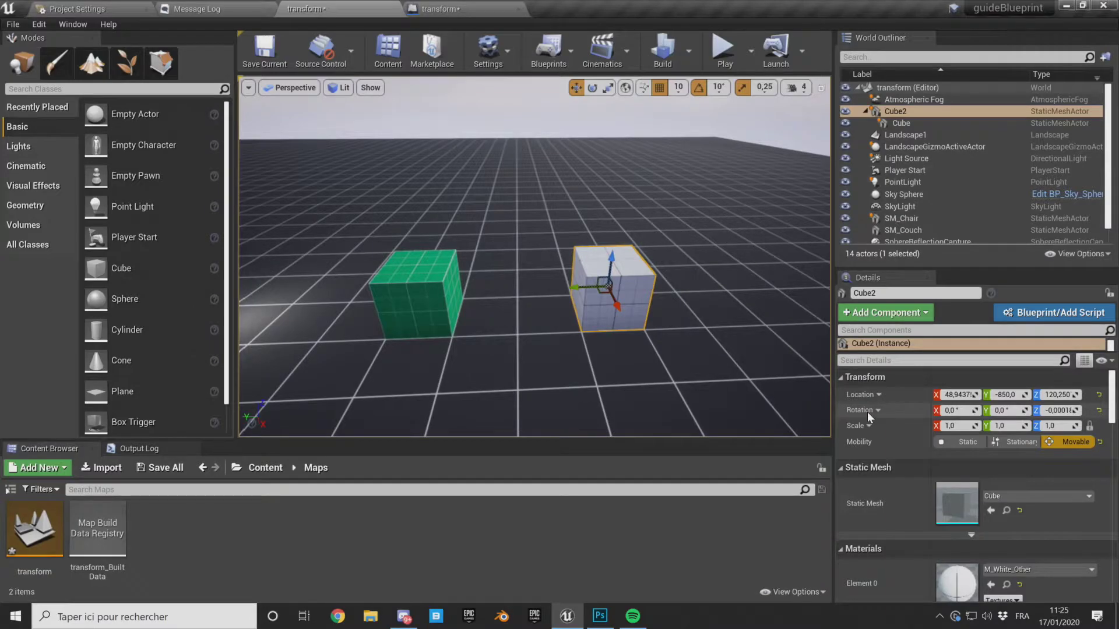
left_click(1064, 408)
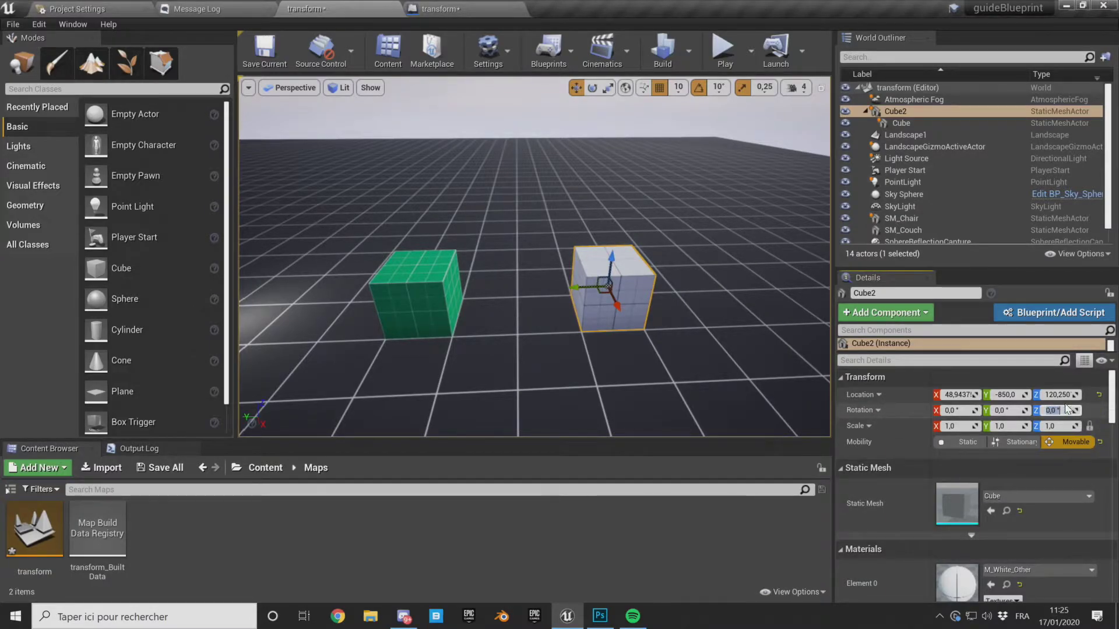
type("0")
key("Return")
Step: Rotate Cube2 50° around its vertical axis with the rotate tool
left_click_drag(598, 253, 648, 303)
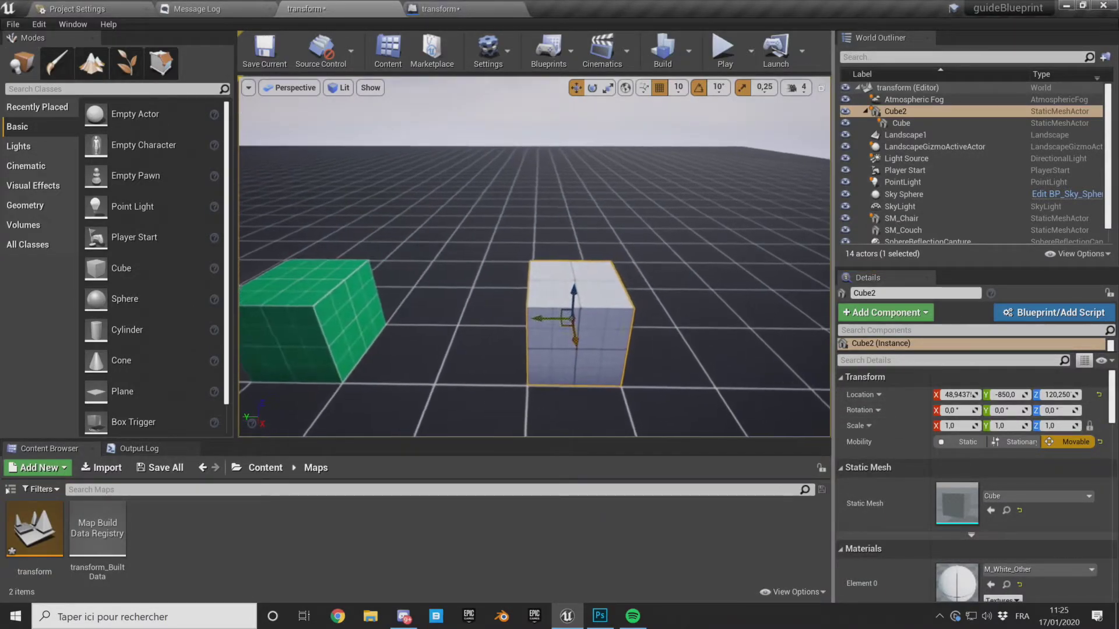
scroll(674, 242, "down", 3)
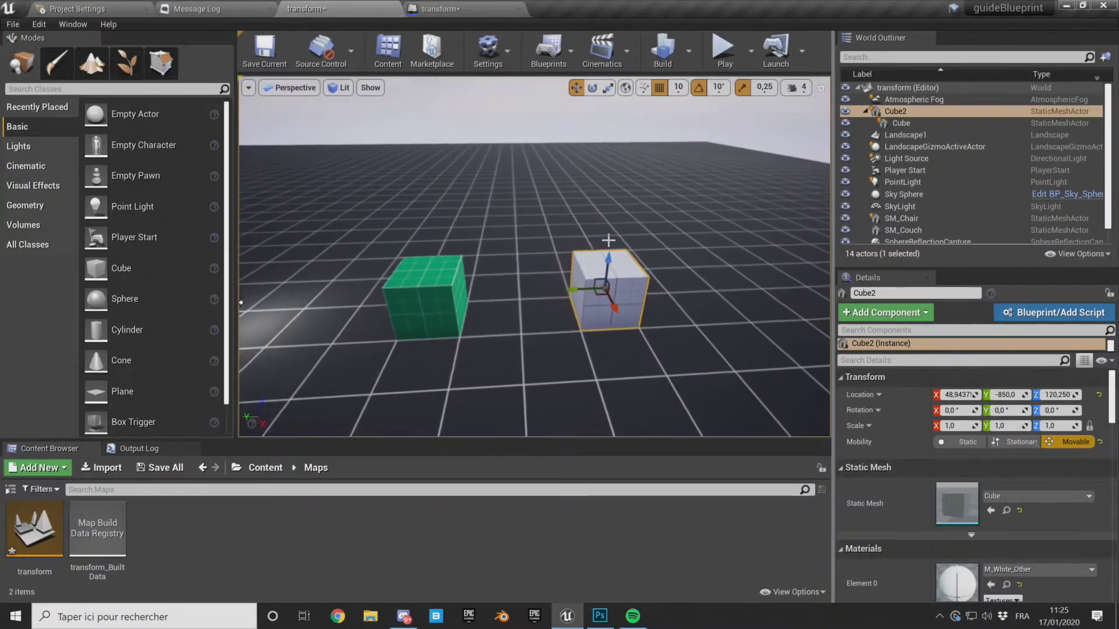
left_click_drag(437, 242, 483, 277)
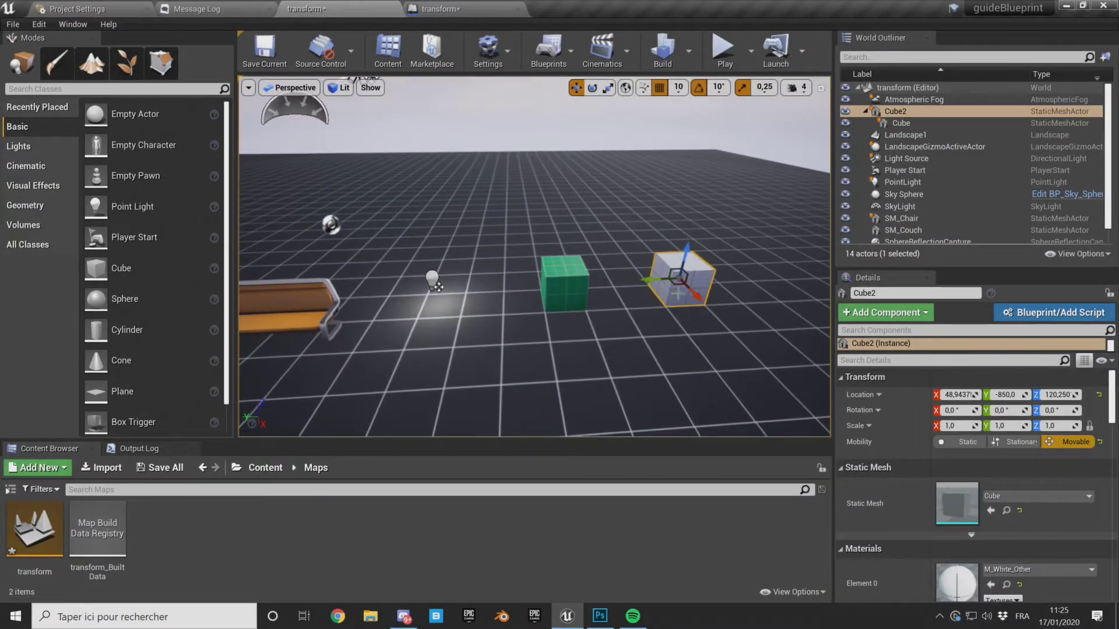
scroll(363, 322, "down", 3)
right_click_drag(364, 291, 363, 322)
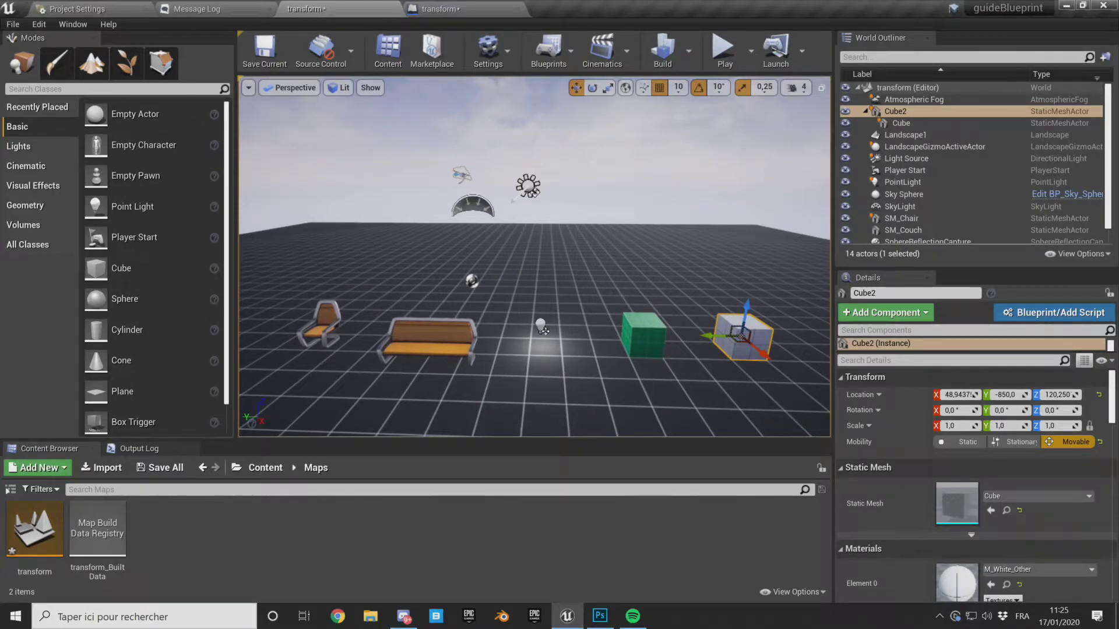
scroll(697, 235, "up", 3)
right_click_drag(697, 235, 697, 235)
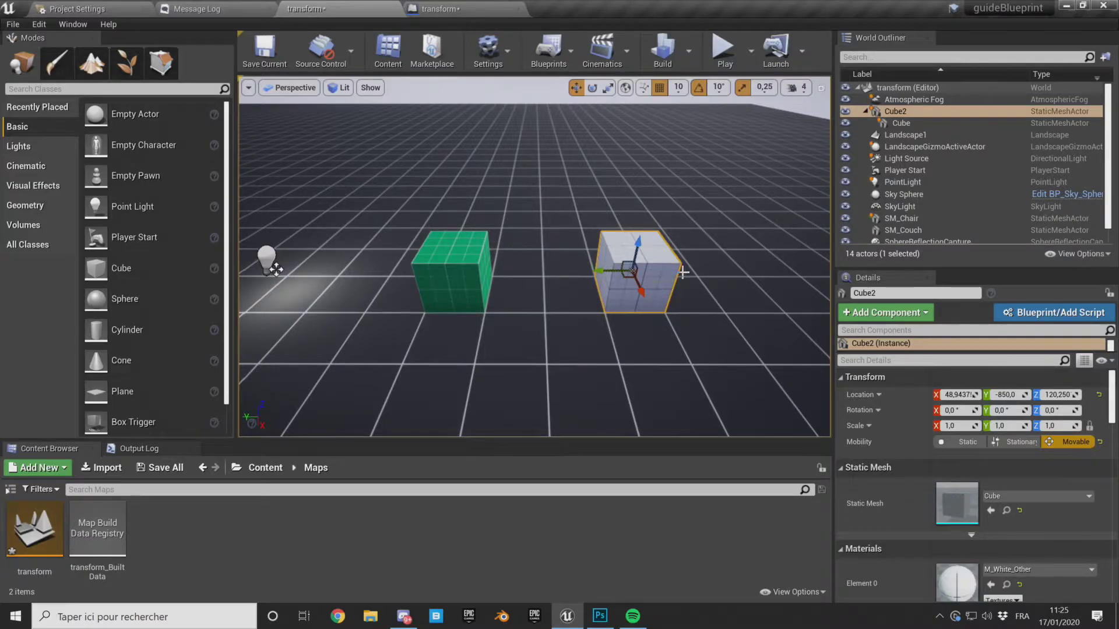
key("e")
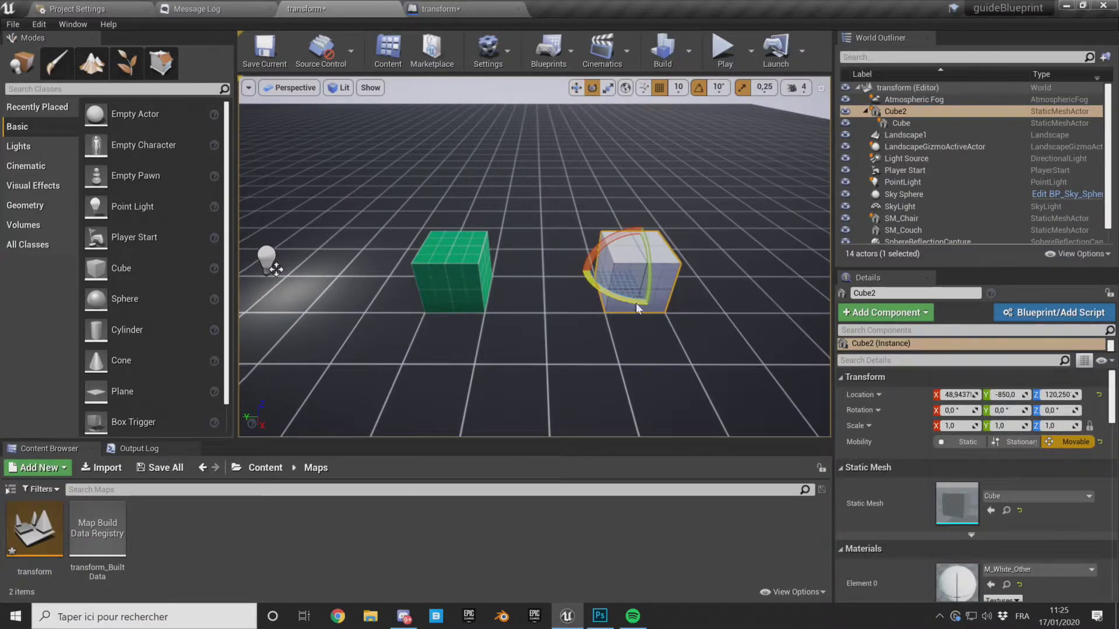
left_click_drag(636, 307, 744, 344)
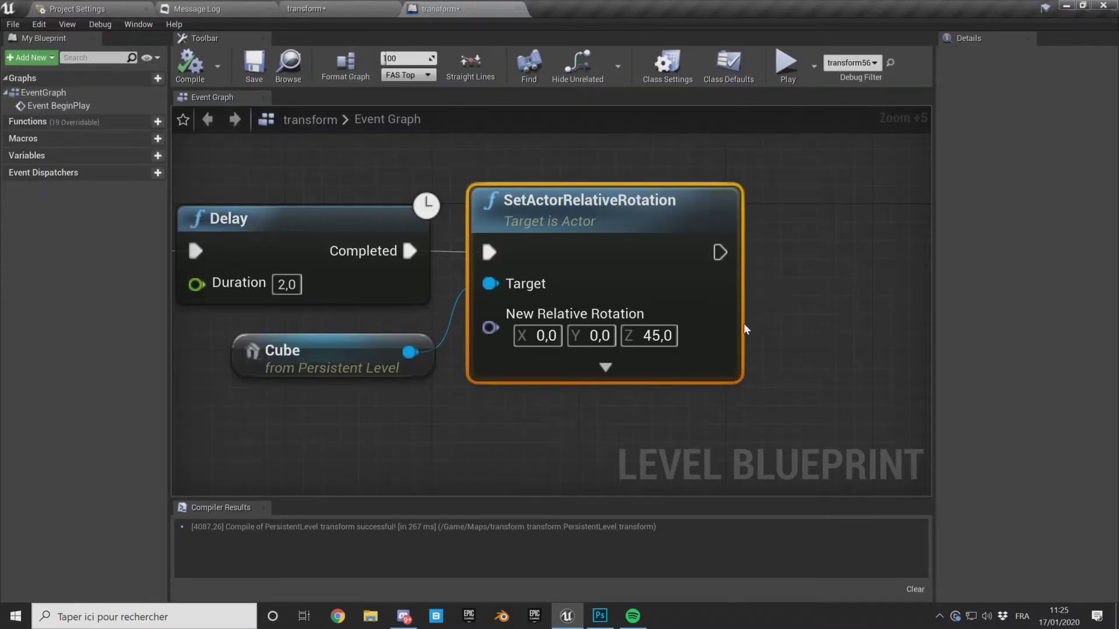
Step: Set SetActorRelativeRotation's Z to -50,0, then return to the level and play it
right_click_drag(275, 190, 526, 186)
left_click(583, 349)
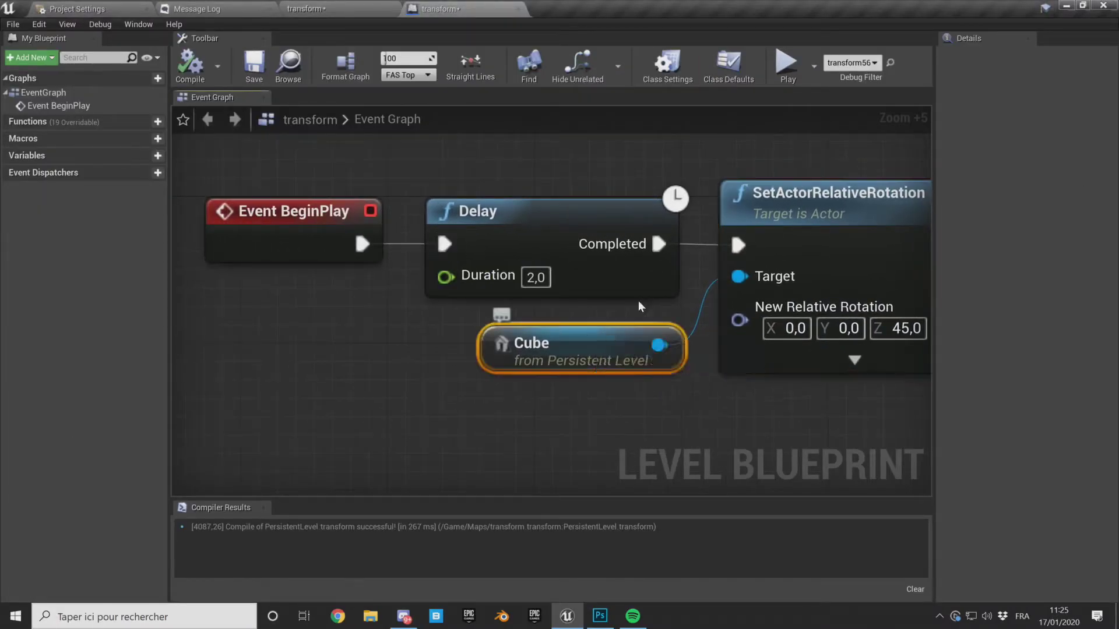
right_click_drag(691, 166, 490, 170)
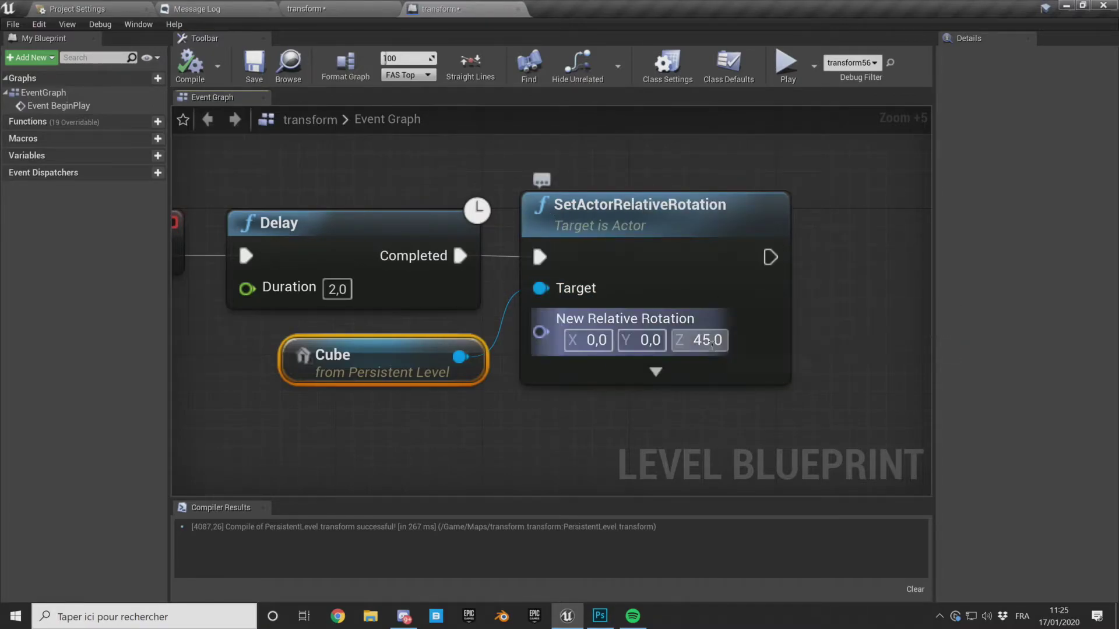
left_click(719, 342)
type("-50,0")
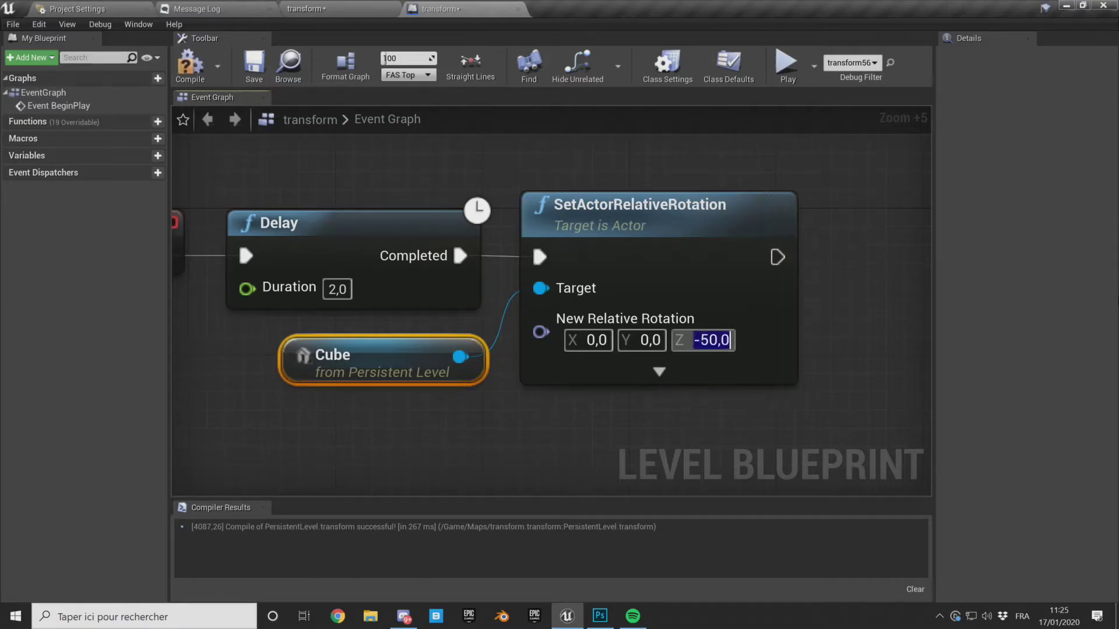
left_click(337, 11)
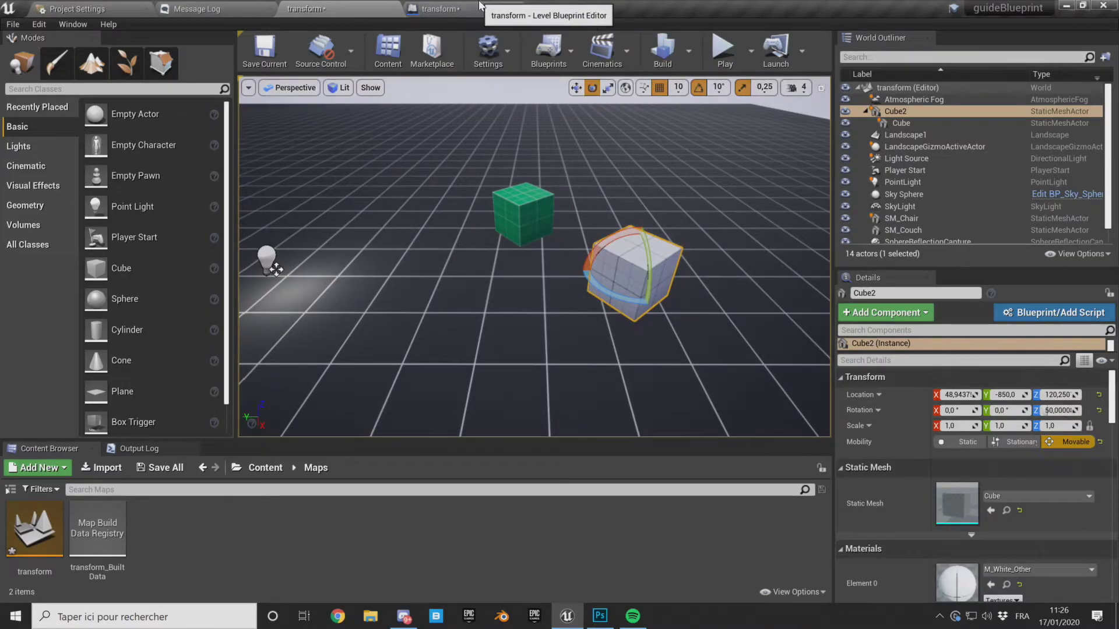
left_click(724, 49)
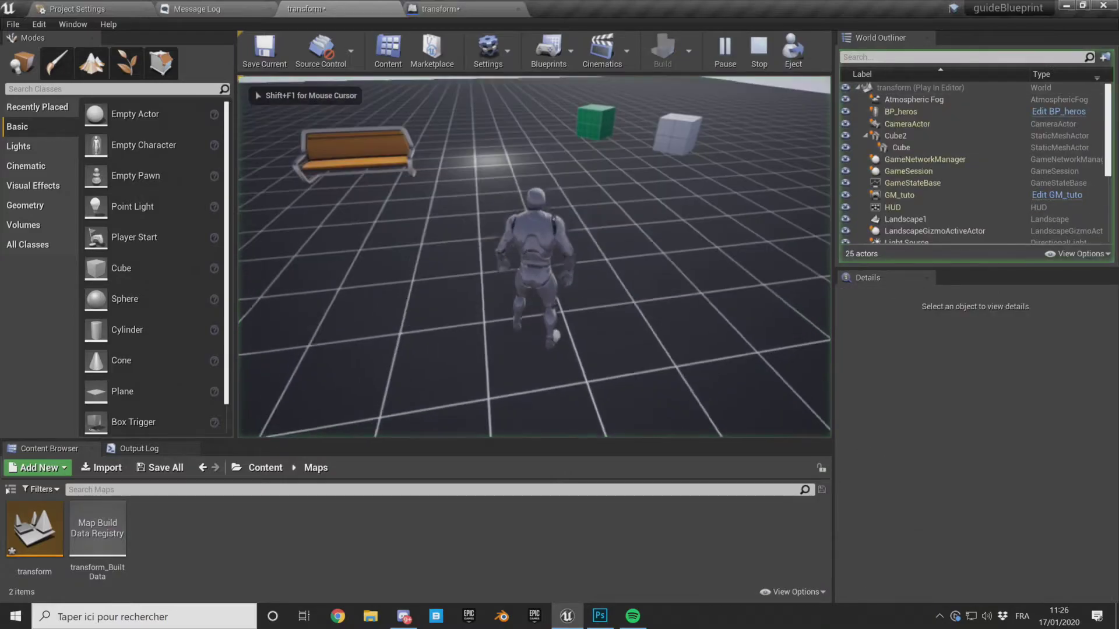
Step: Run around both cubes, jump onto the white cube, then stop playing
key("w")
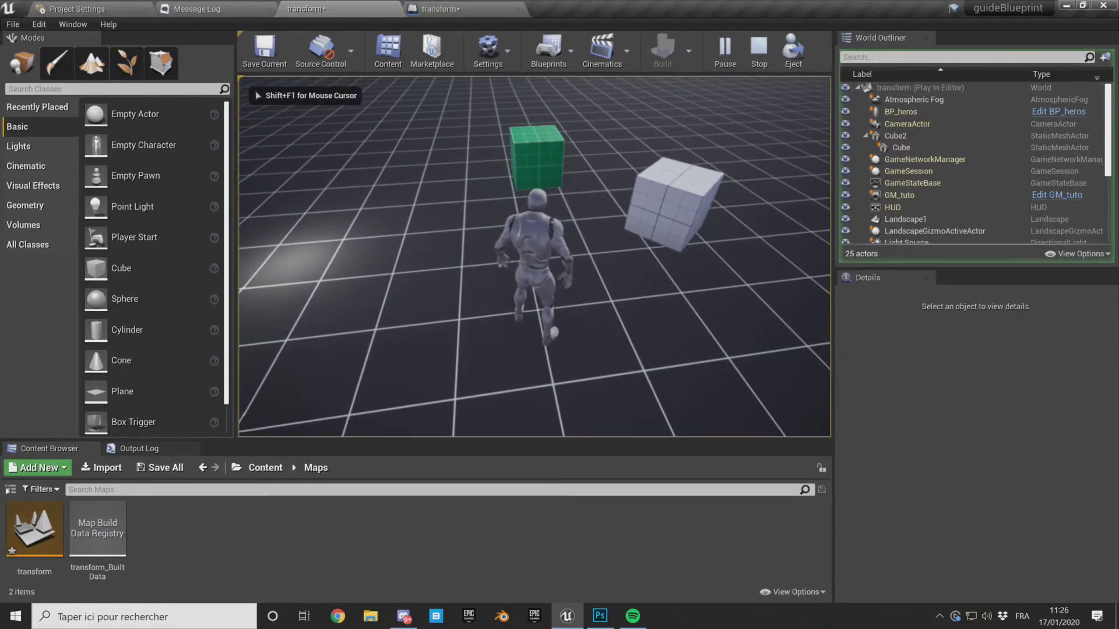
key("w")
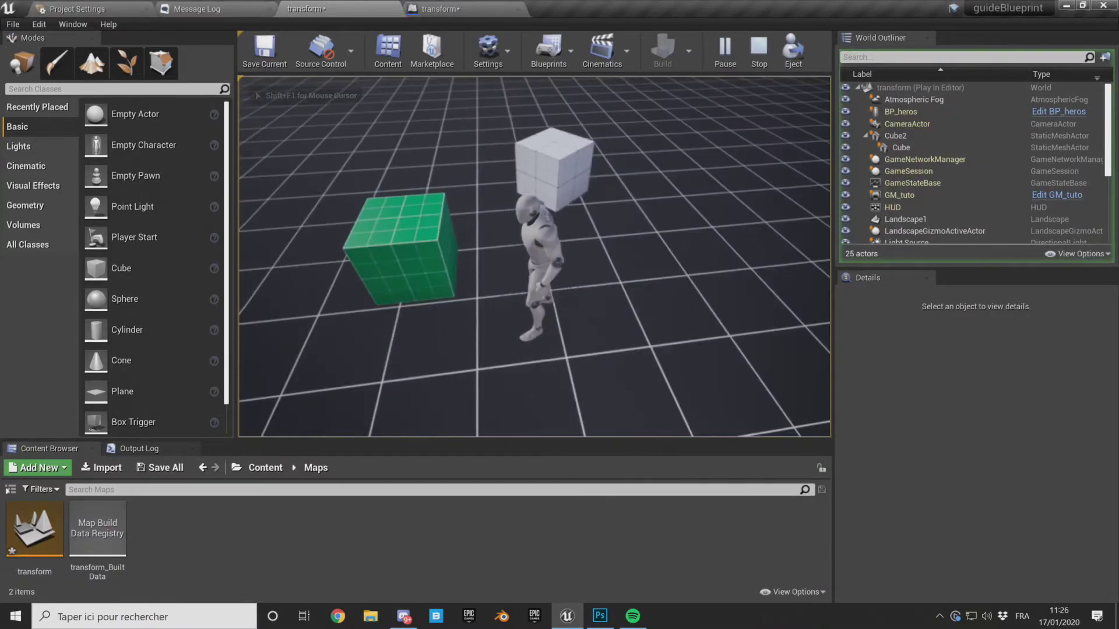
key("s")
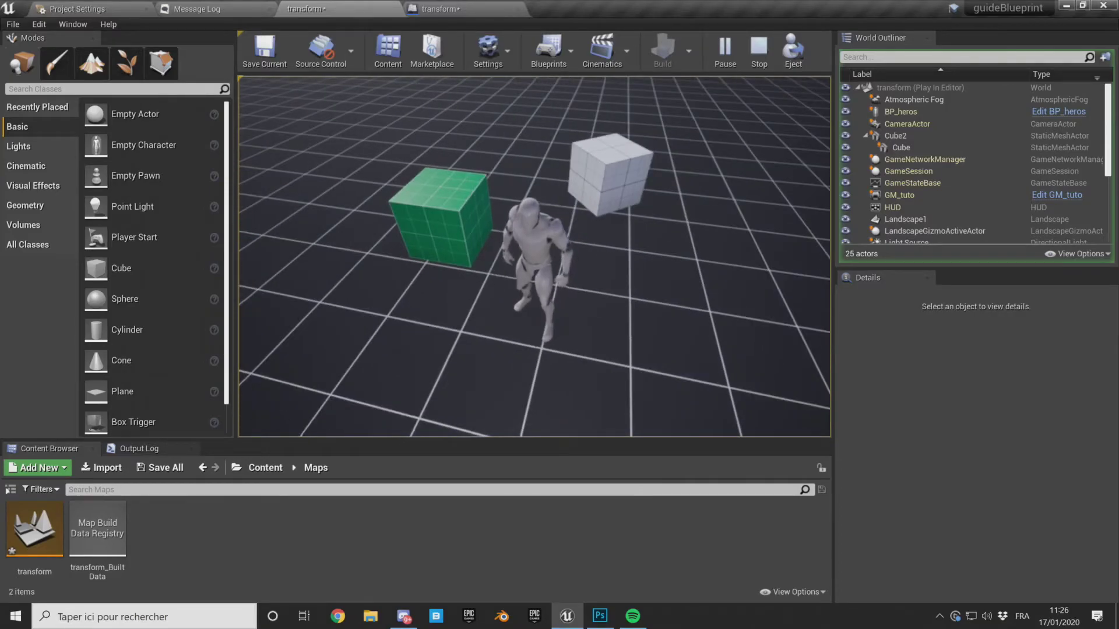
key("w")
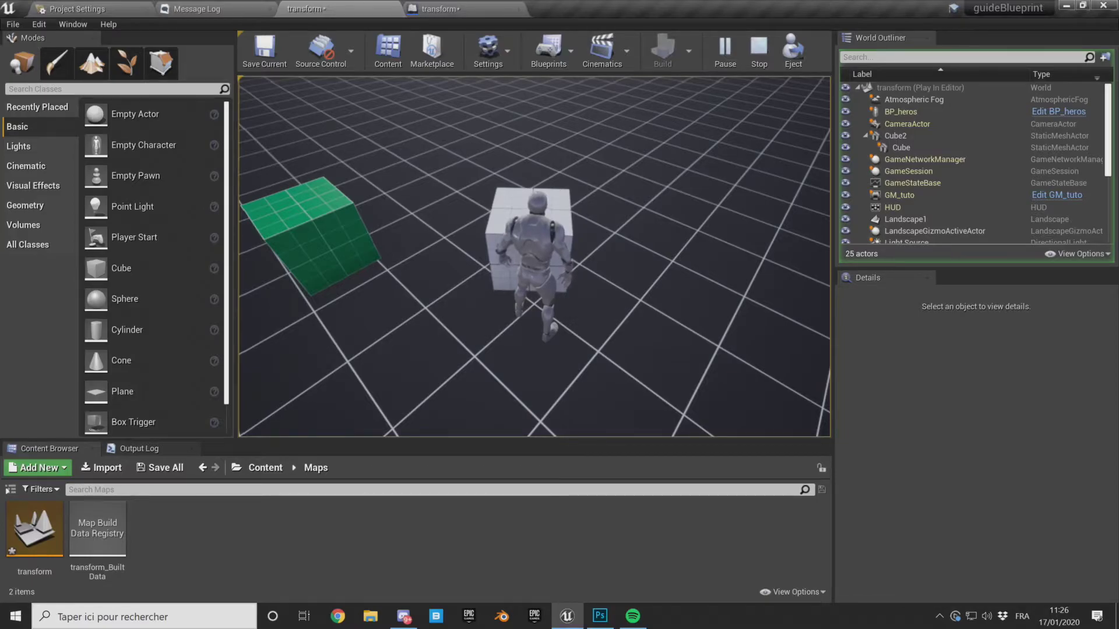
key("a")
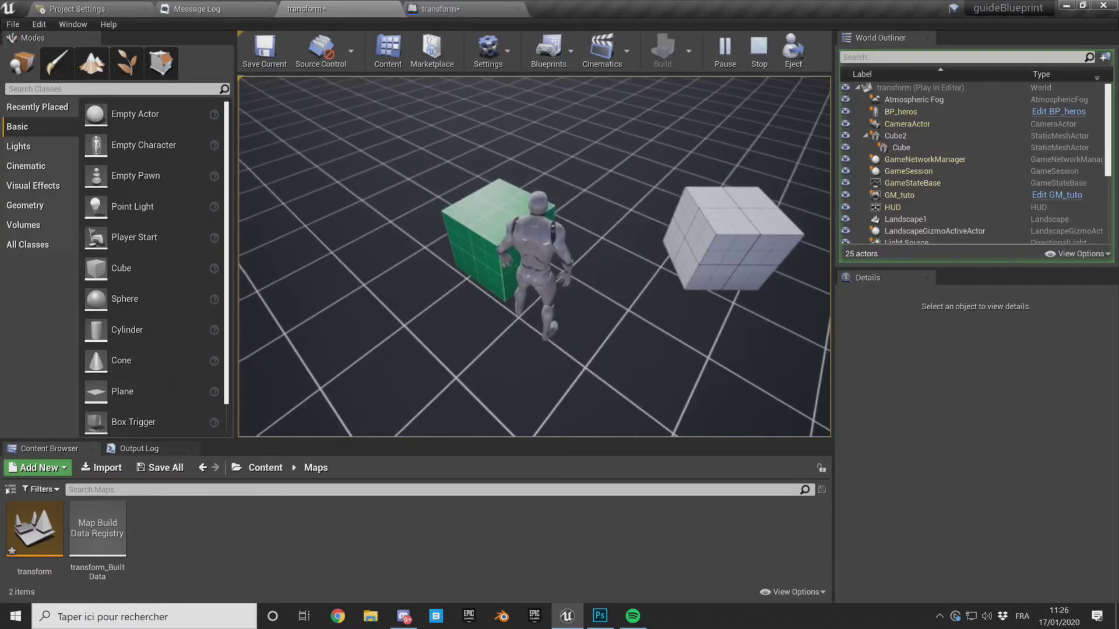
key("d")
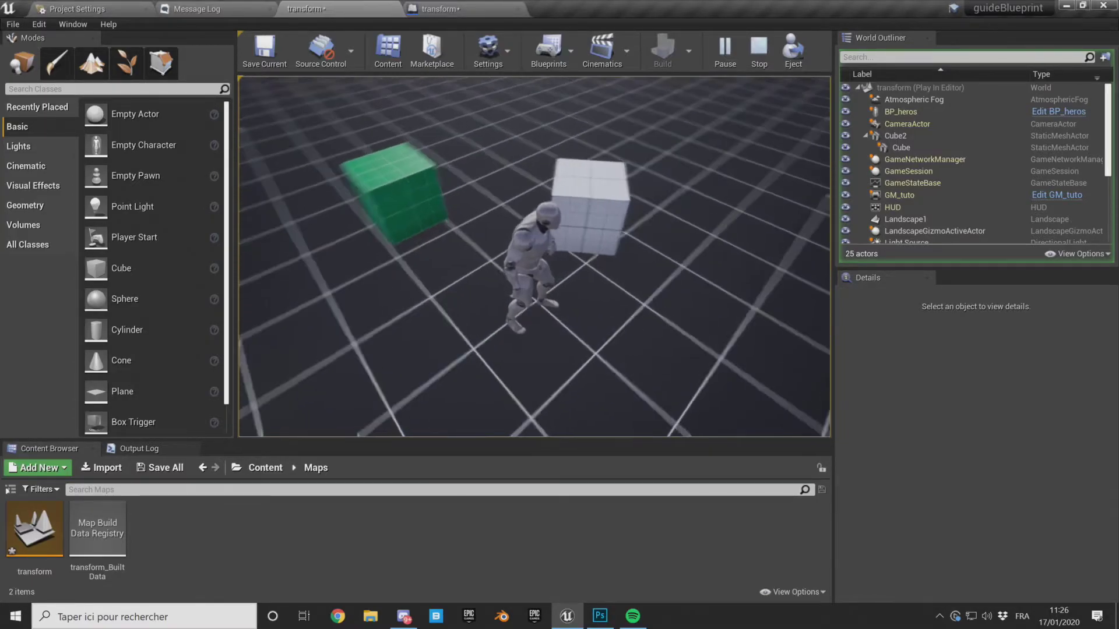
key("w")
key("space")
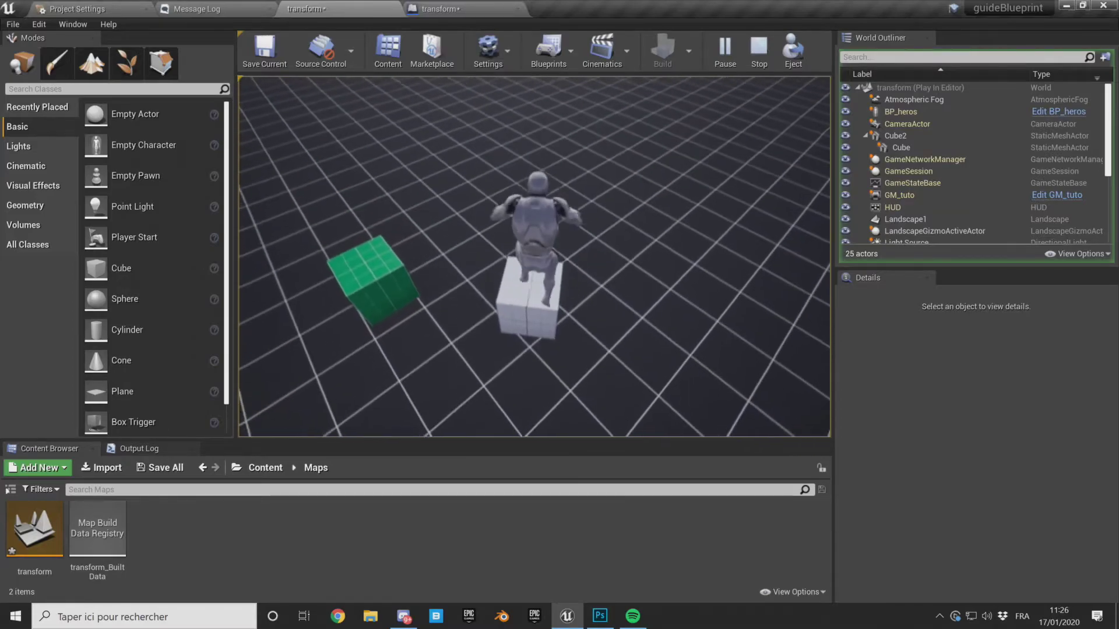
key("s")
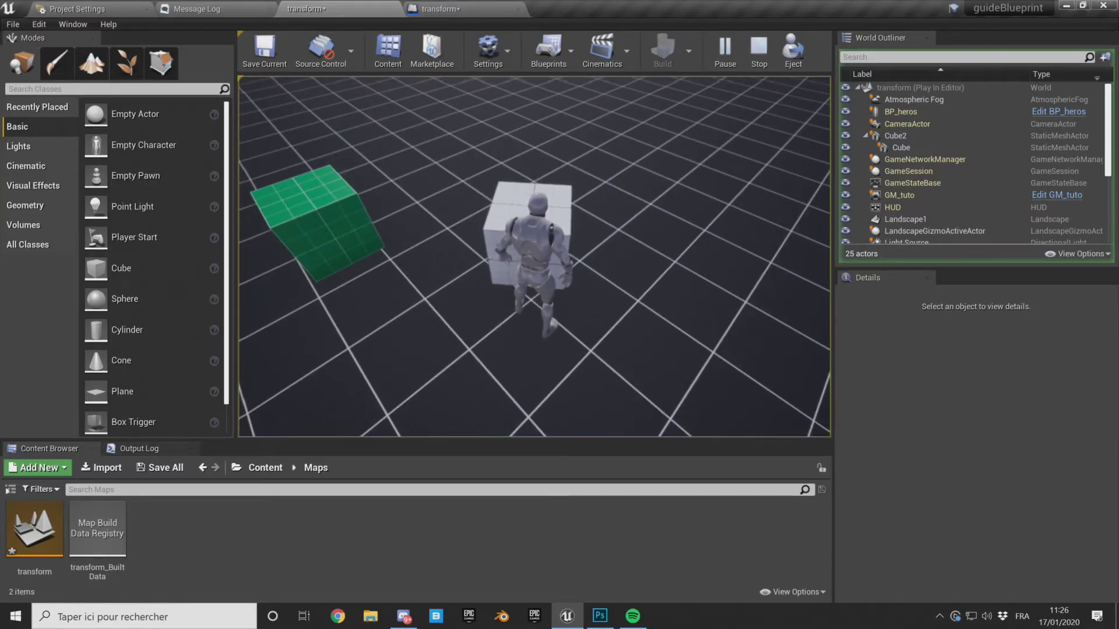
key("w")
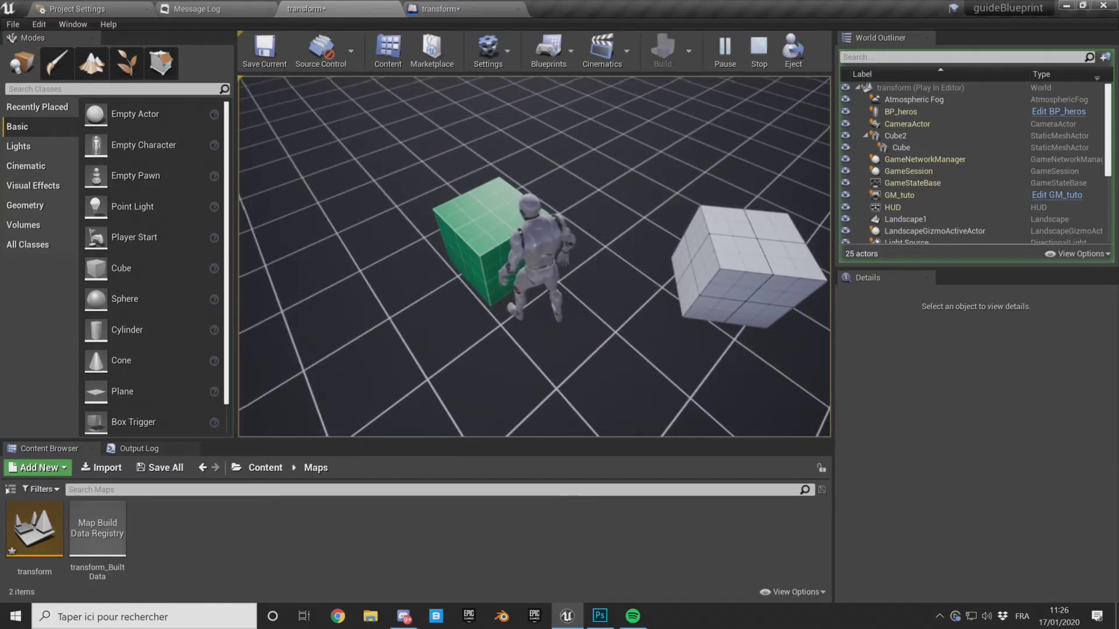
key("s")
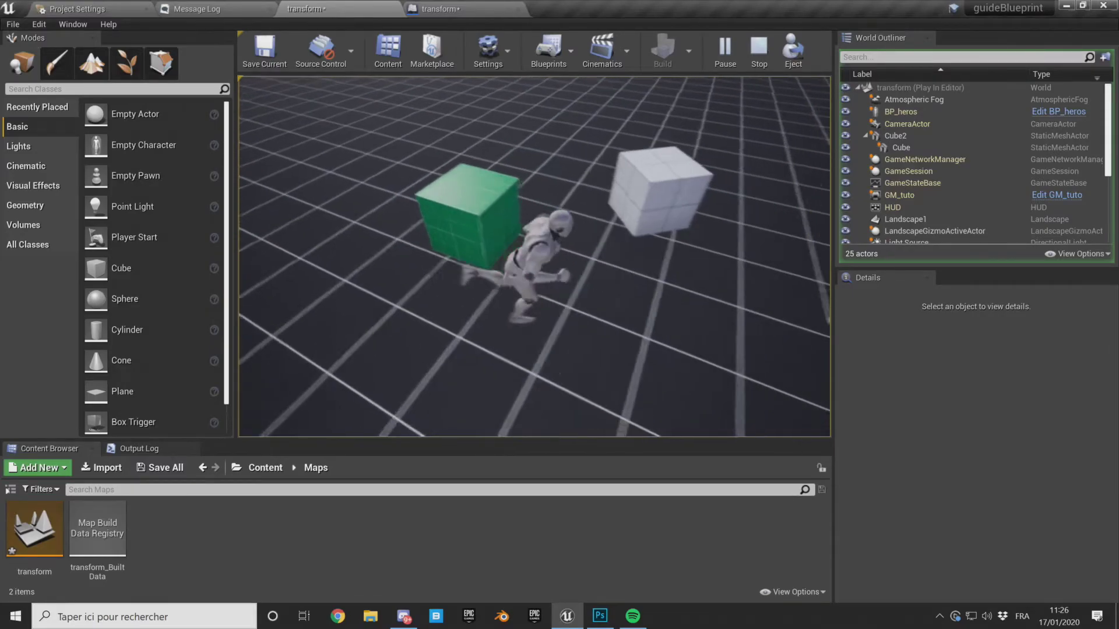
key("Escape")
right_click_drag(789, 232, 385, 248)
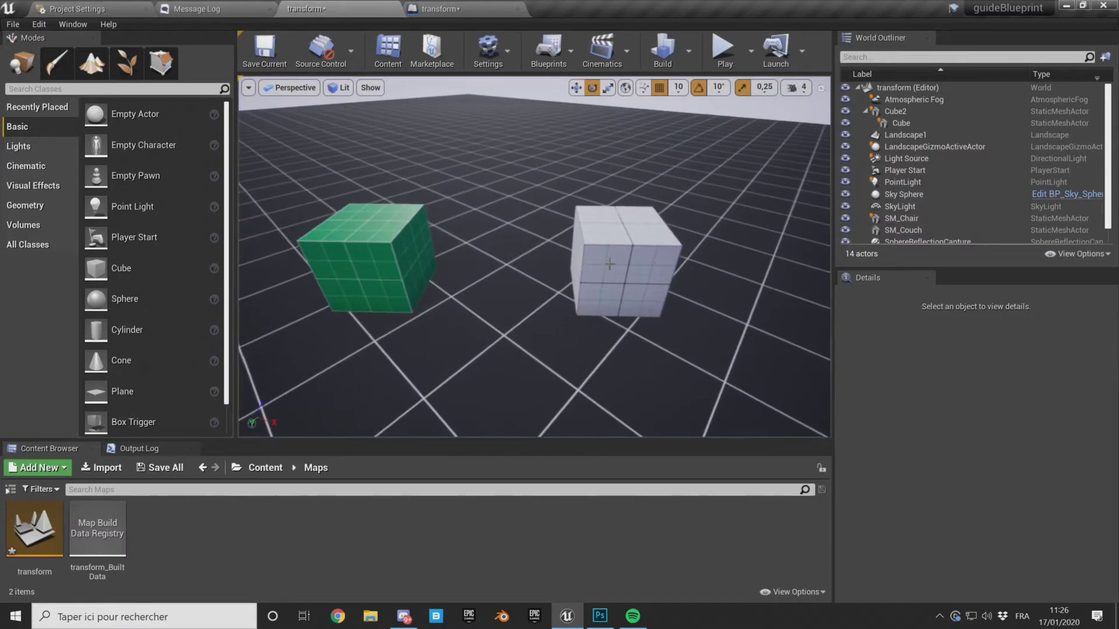
left_click(385, 248)
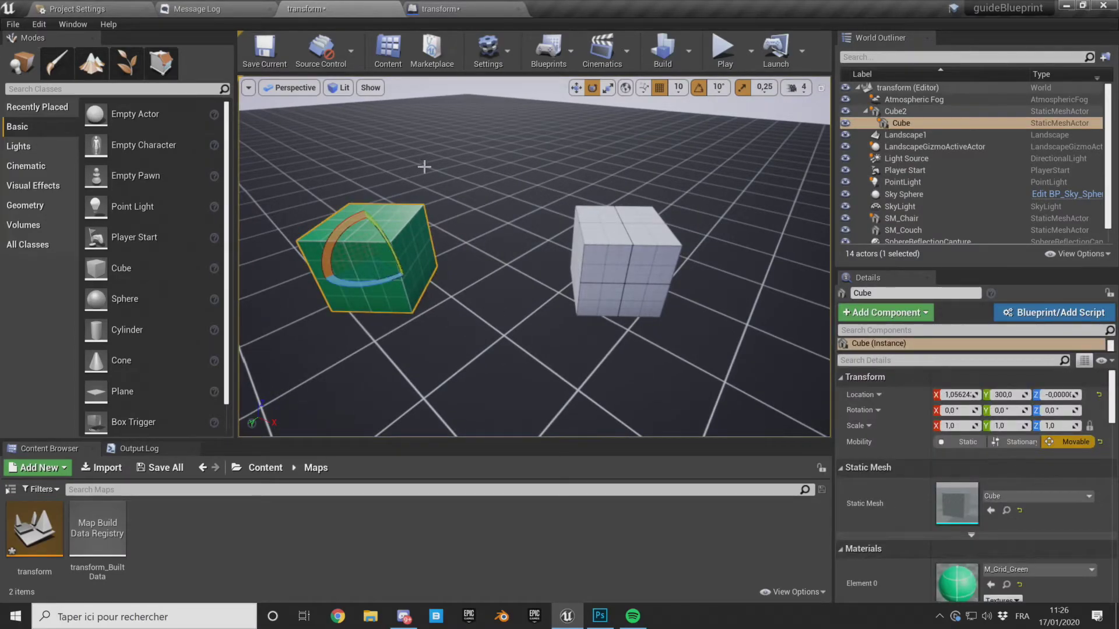
scroll(689, 264, "down", 3)
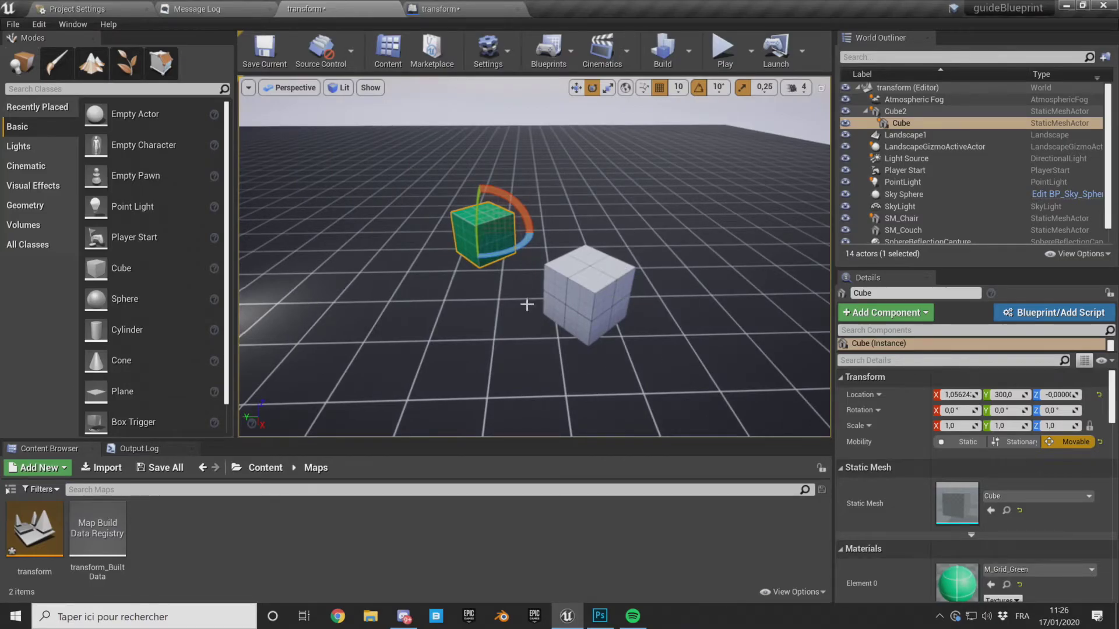
left_click(590, 279)
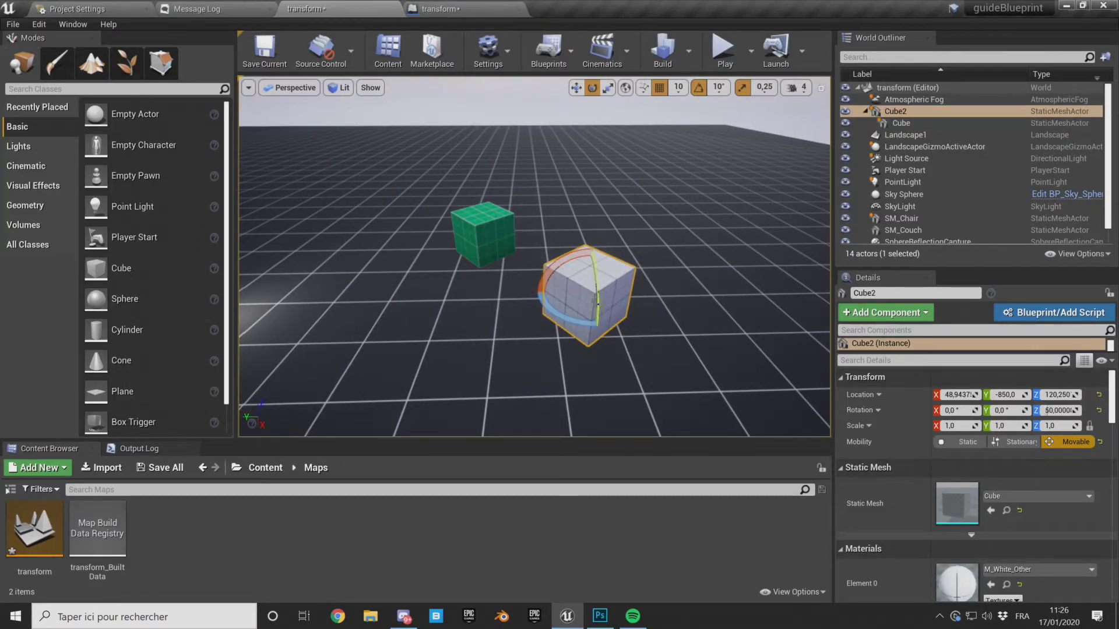
scroll(683, 277, "up", 3)
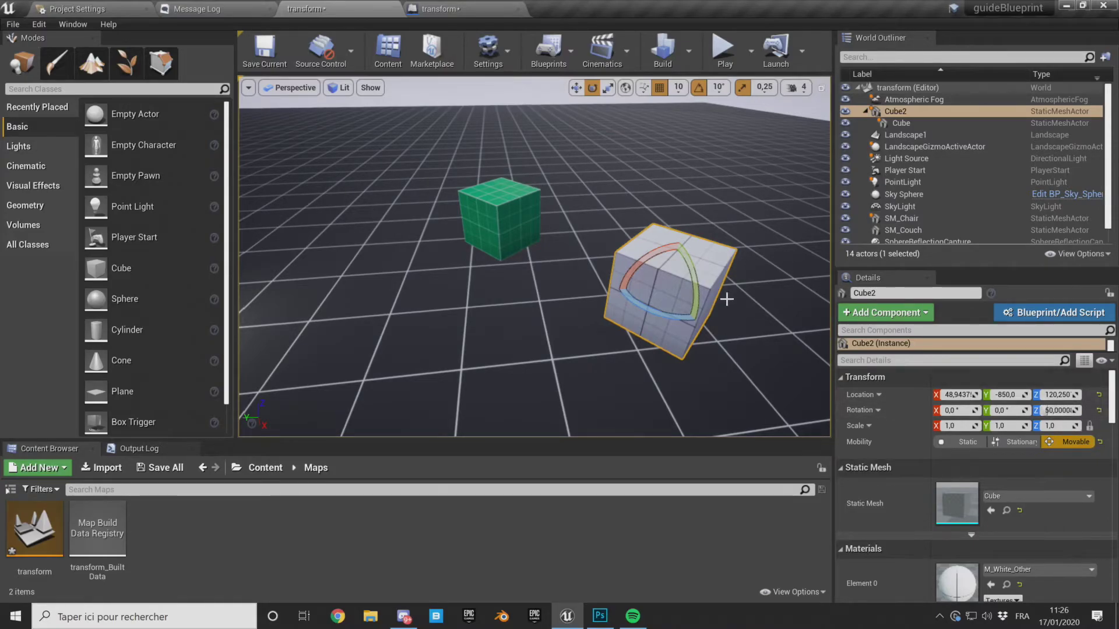
left_click_drag(602, 307, 619, 303, "alt")
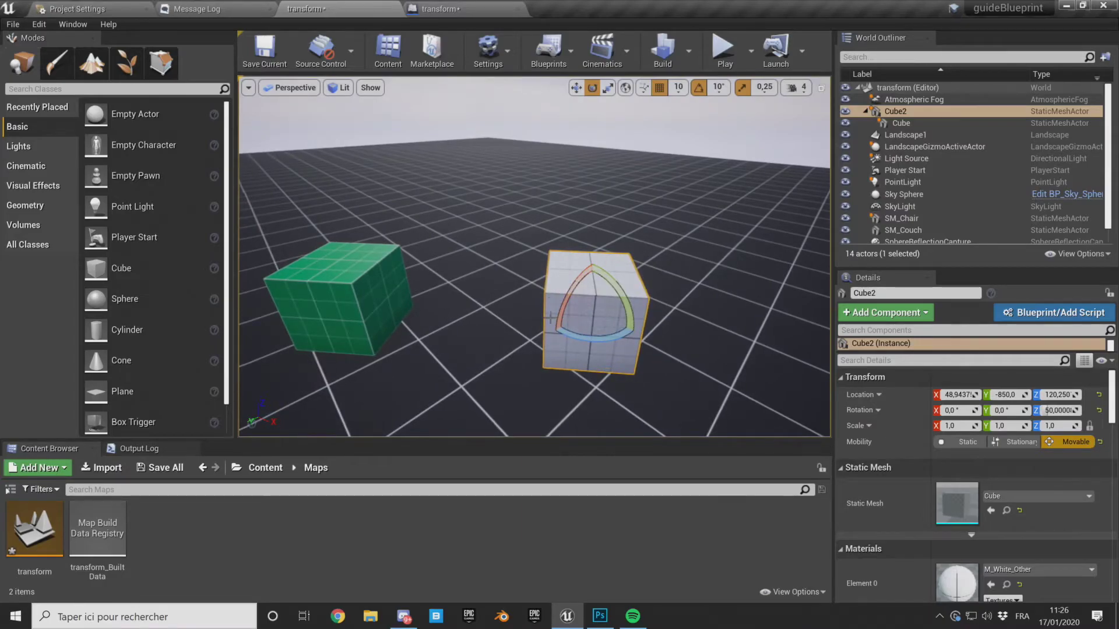
left_click_drag(595, 326, 492, 336, "alt")
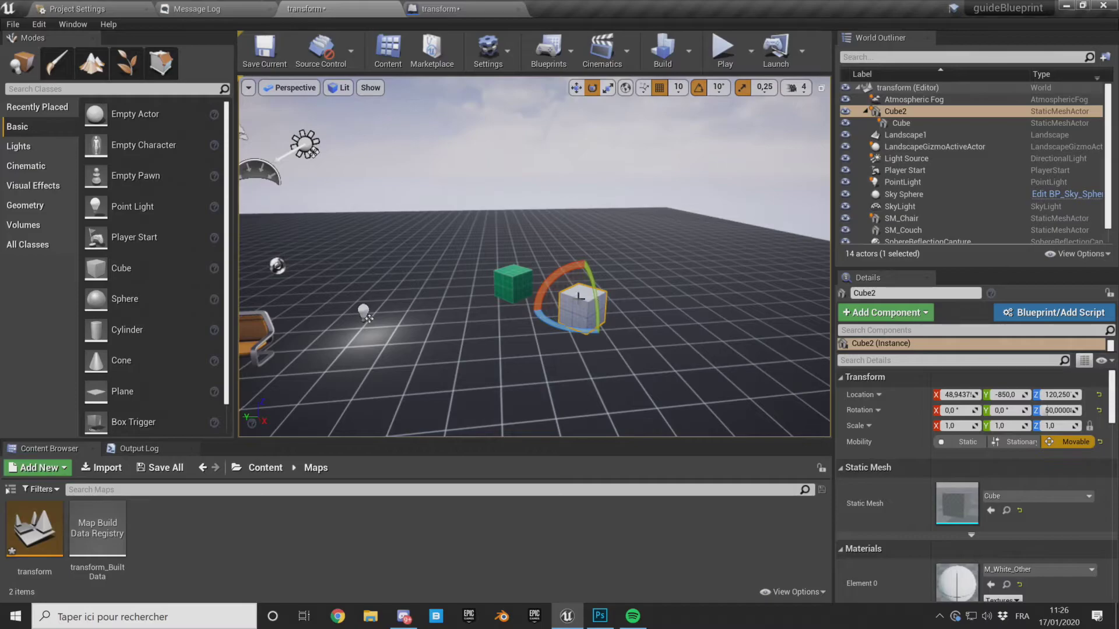
left_click_drag(599, 190, 548, 175, "alt")
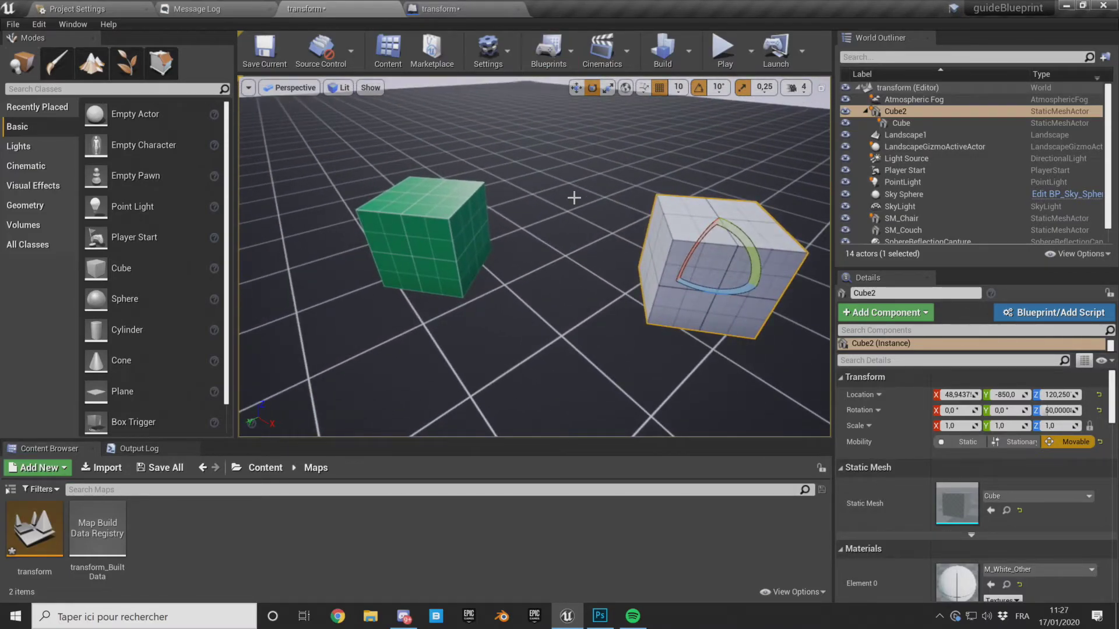
Step: Select the green Cube and switch its Rotation mode from Relative to World in Details
left_click(426, 237)
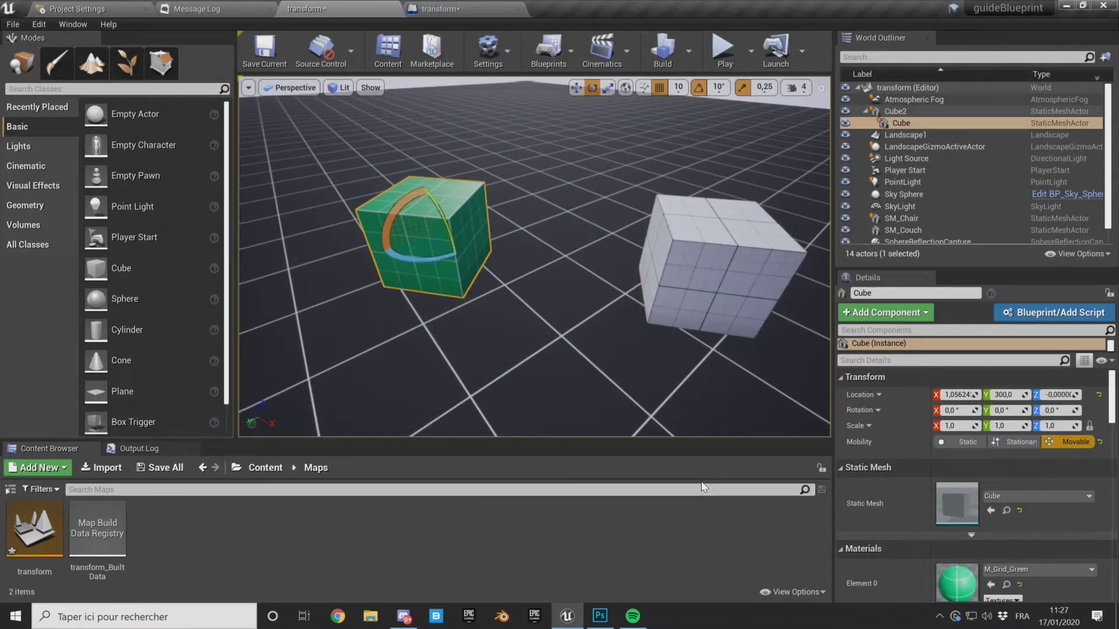
left_click(879, 410)
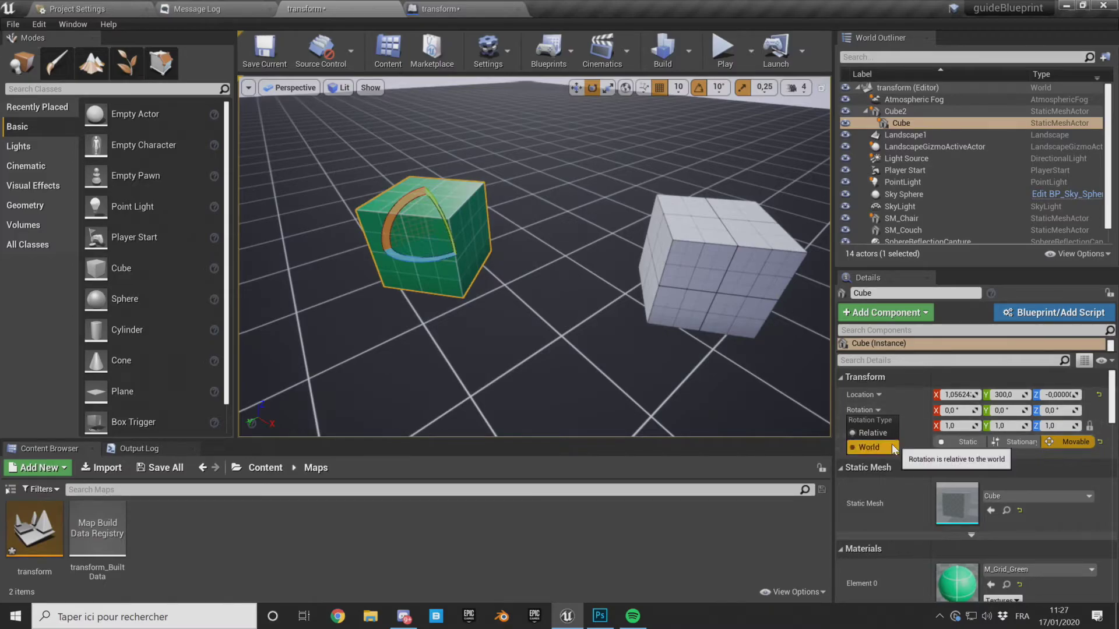
left_click(868, 448)
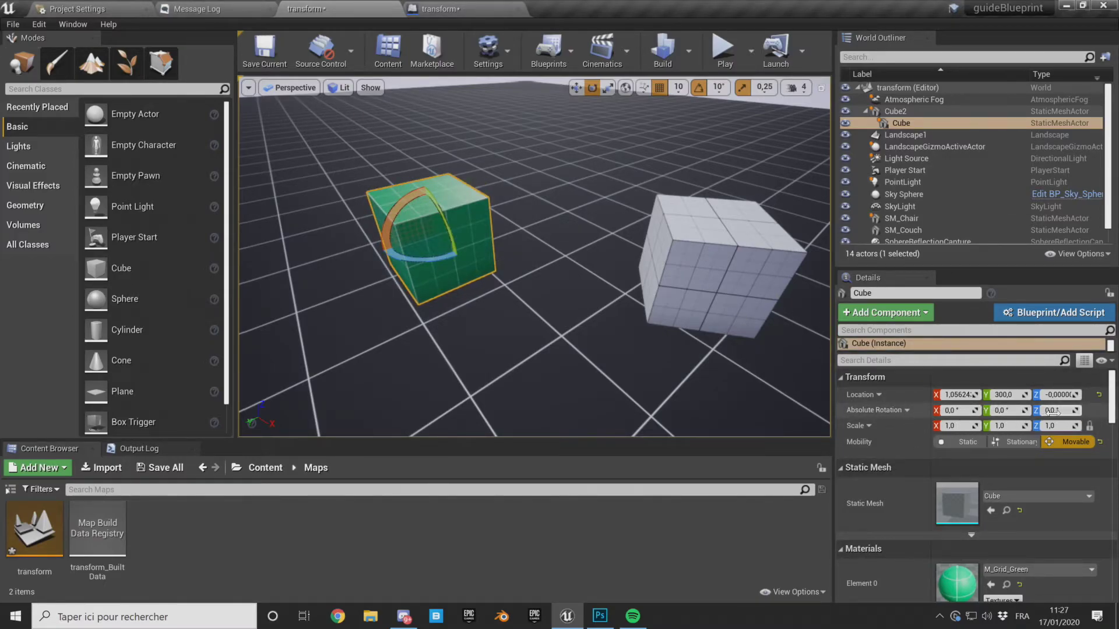
scroll(577, 237, "down", 6)
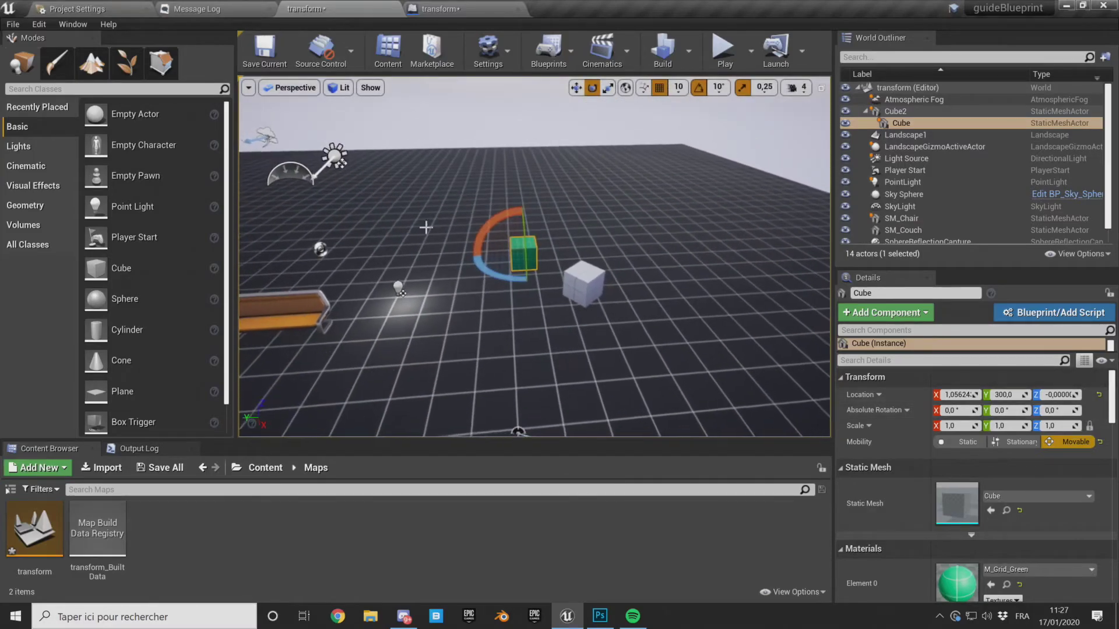
Step: Frame the green cube and set its absolute rotation Z to 45 degrees
scroll(522, 256, "down", 3)
key("w")
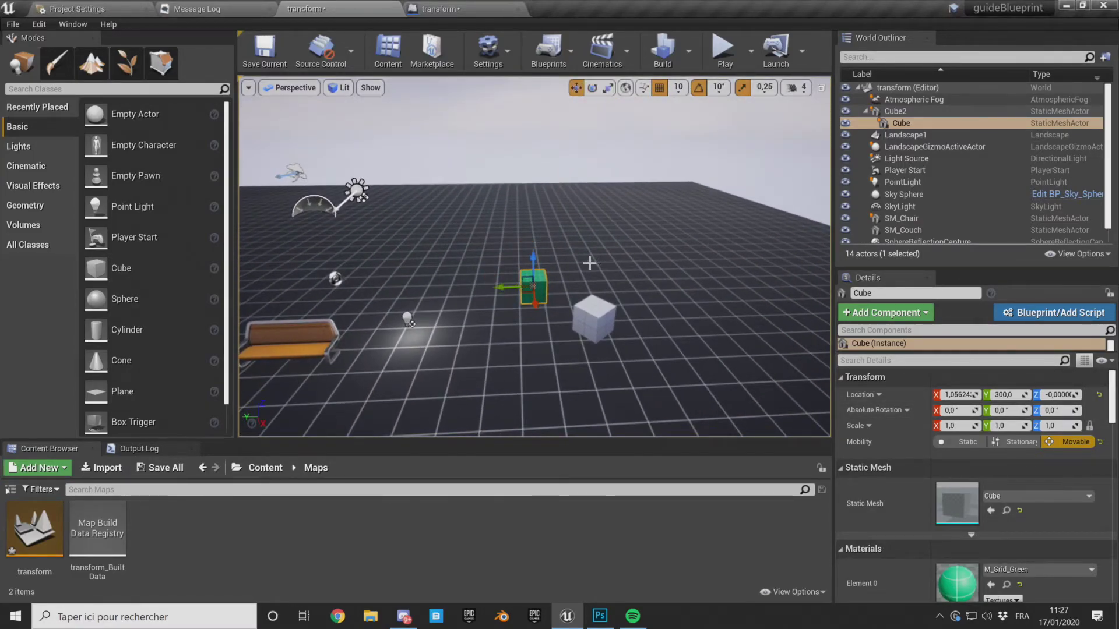
key("f")
left_click_drag(584, 290, 500, 367, "alt")
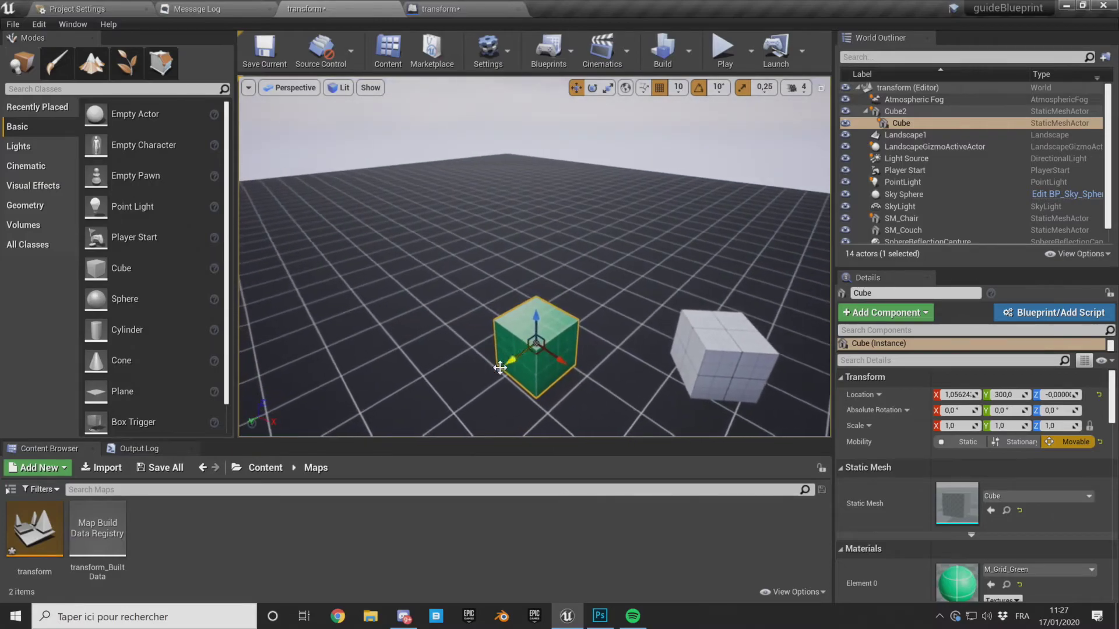
scroll(587, 378, "down", 5)
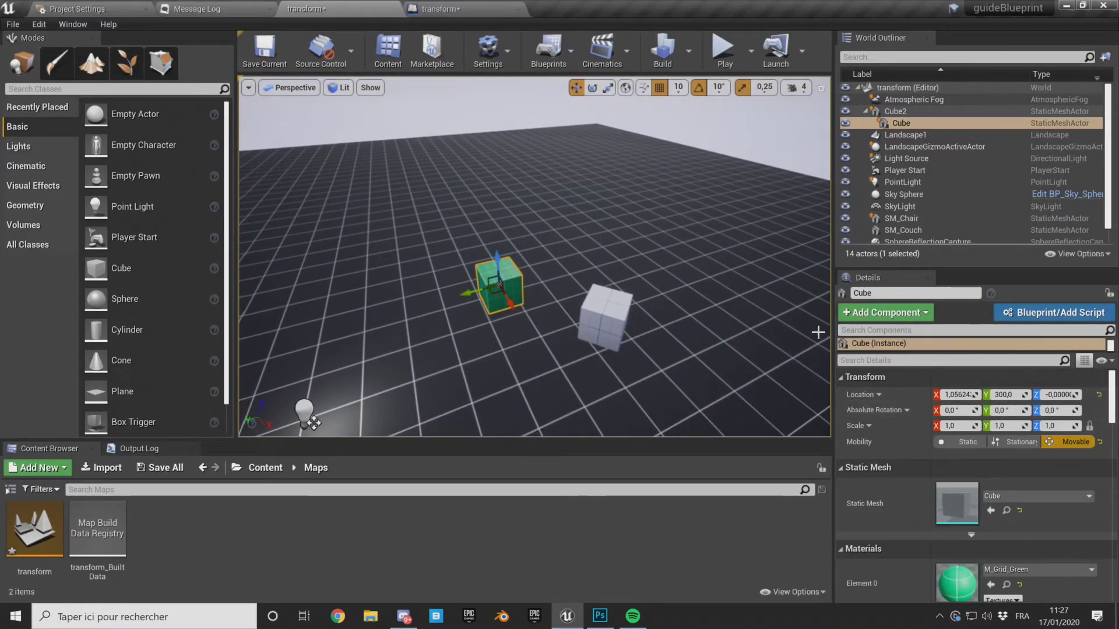
left_click(1058, 411)
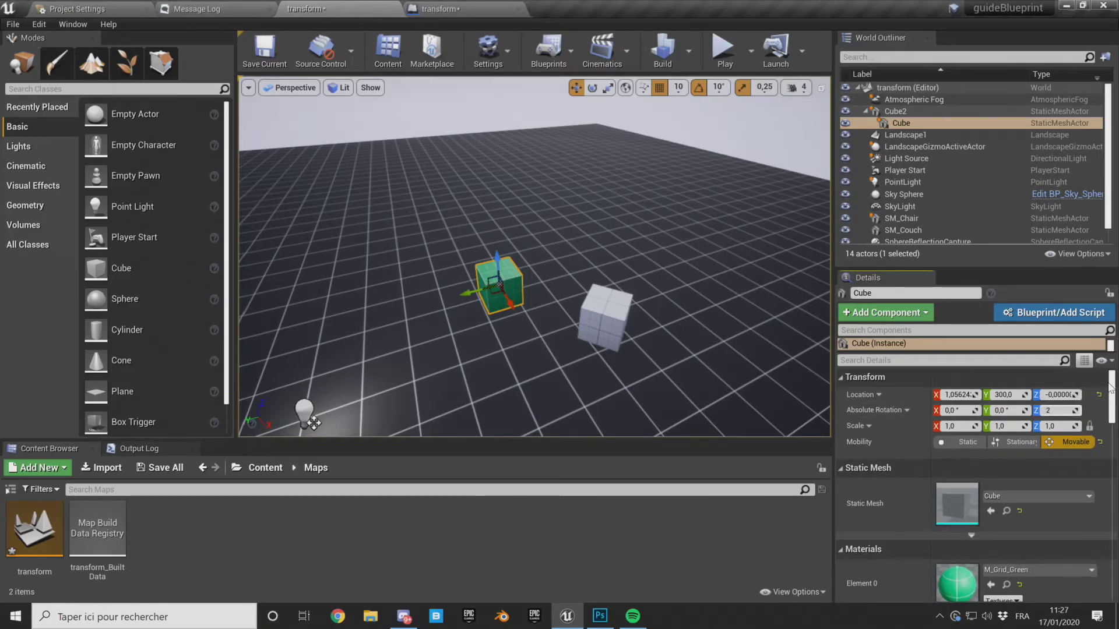
type("45")
key("Return")
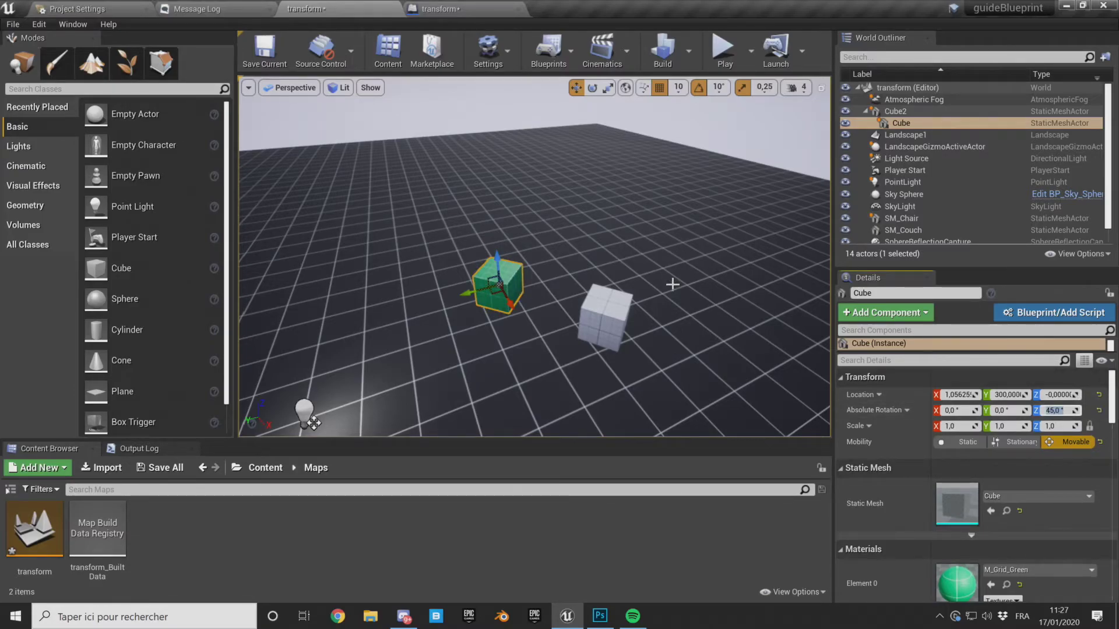
key("f")
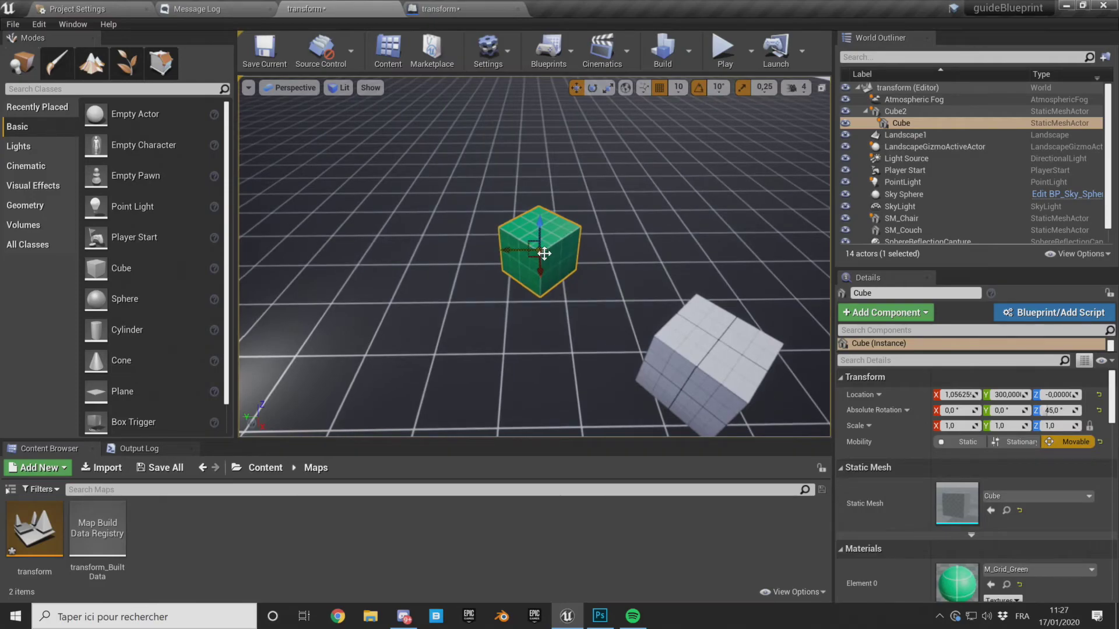
right_click_drag(543, 253, 565, 189)
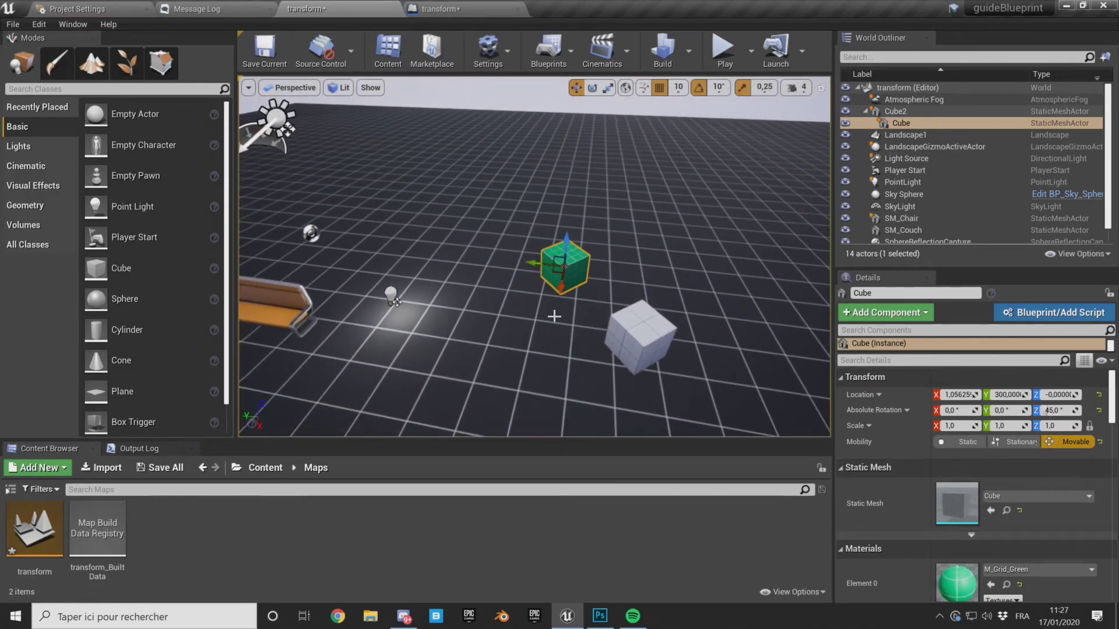
right_click_drag(570, 309, 612, 350)
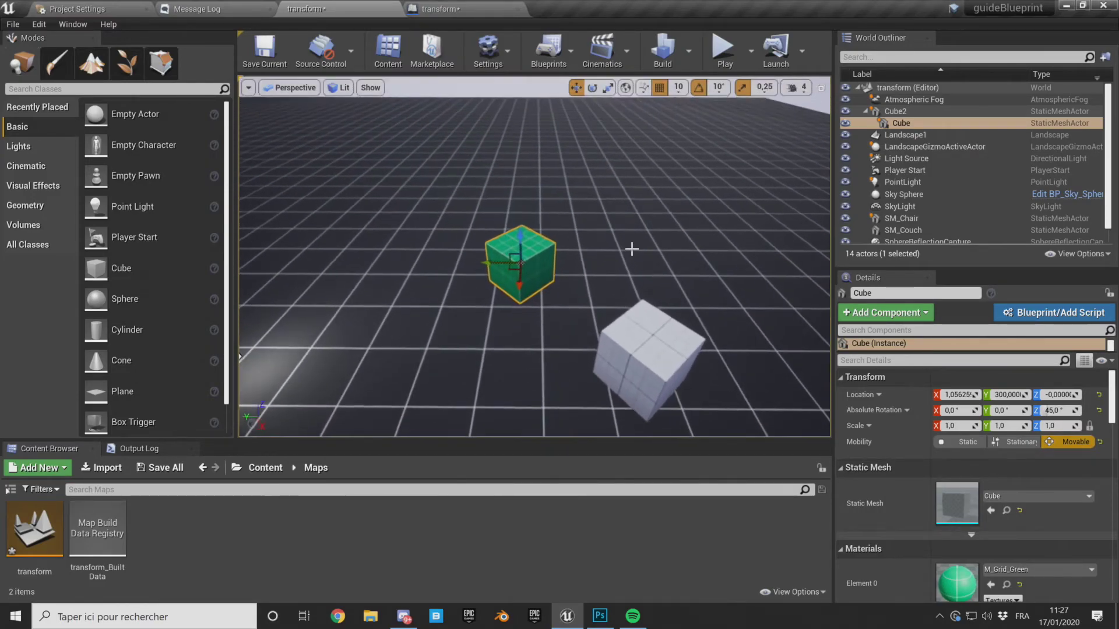
Step: Switch the green cube's rotation mode to Relative, then select the white parent Cube2
left_click(906, 408)
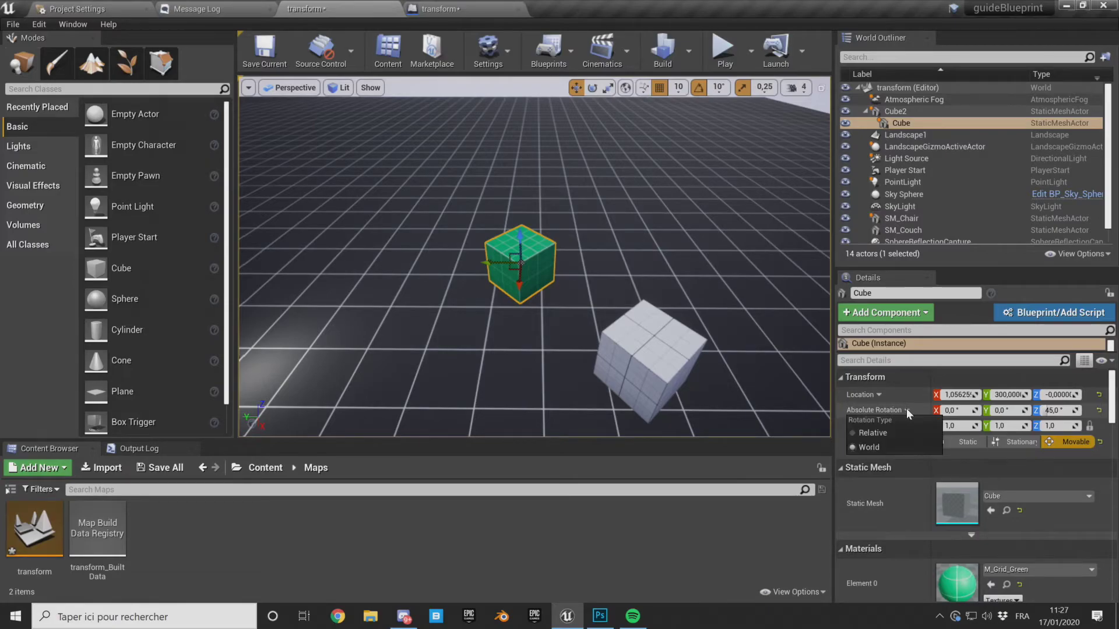
left_click(881, 435)
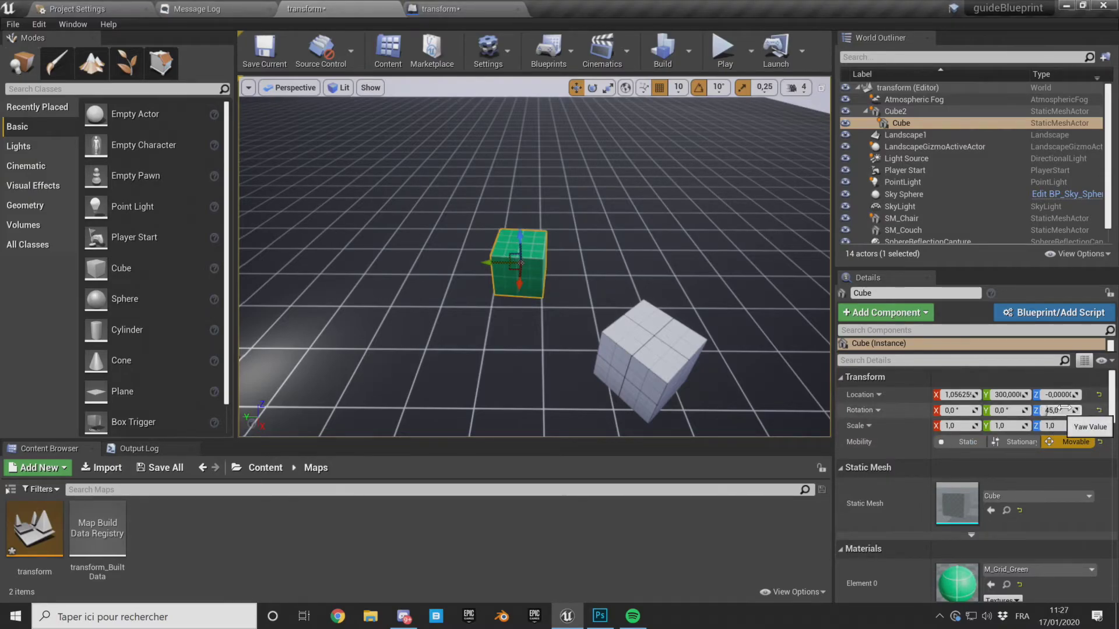
left_click(674, 353)
right_click_drag(674, 352, 641, 350)
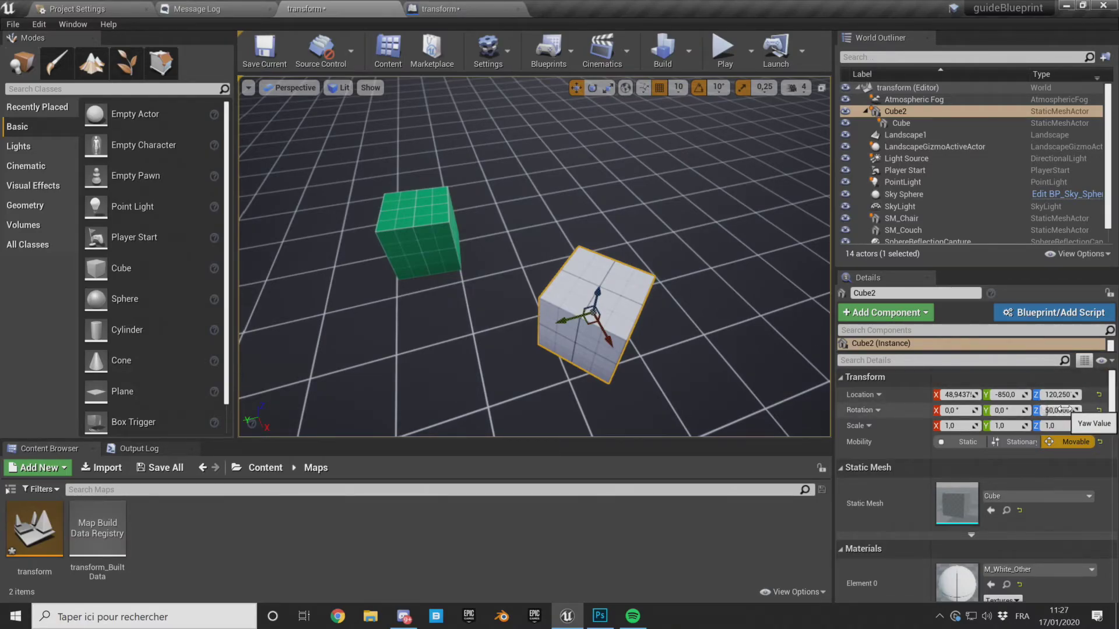
Step: Set the white Cube2's rotation mode to World and give it a 95 degree yaw
right_click_drag(555, 208, 555, 207)
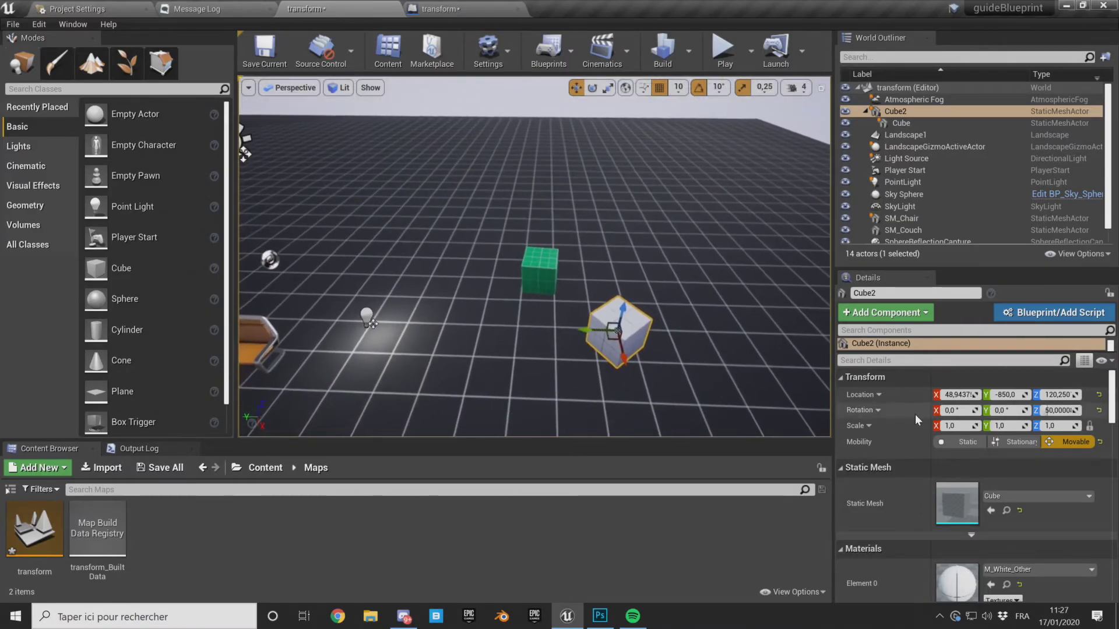
left_click(878, 407)
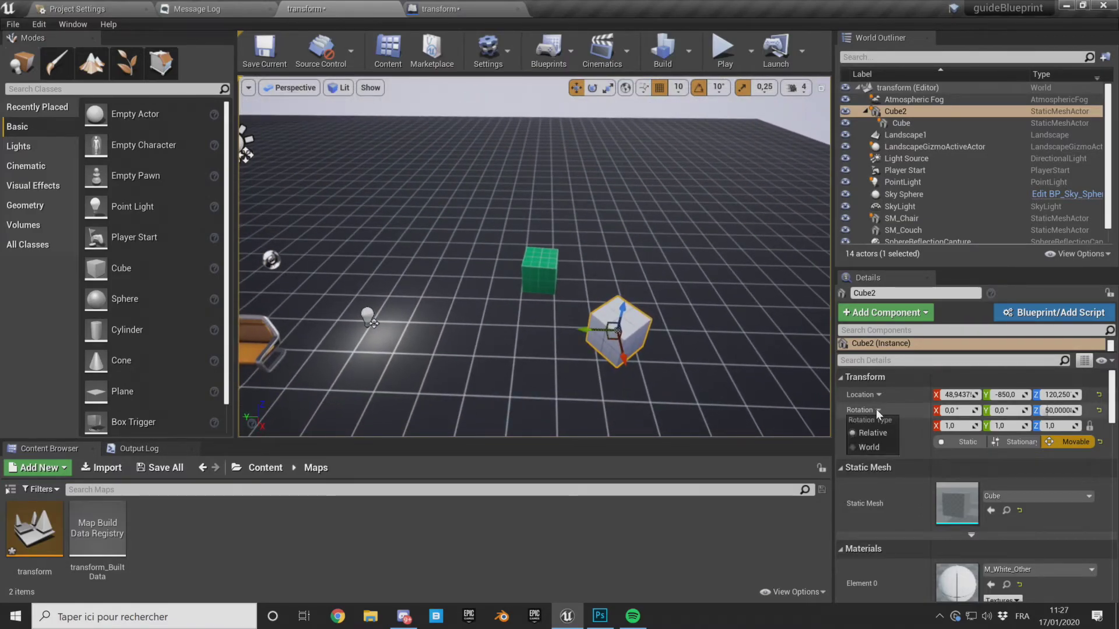
left_click(872, 449)
left_click(1066, 410)
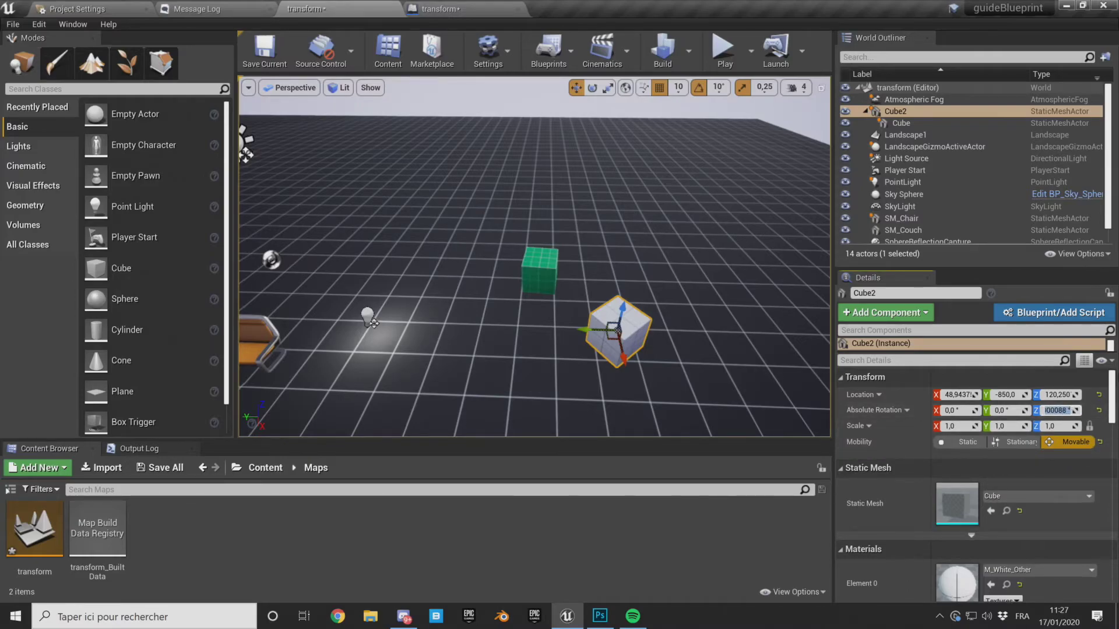
type("95")
key("Return")
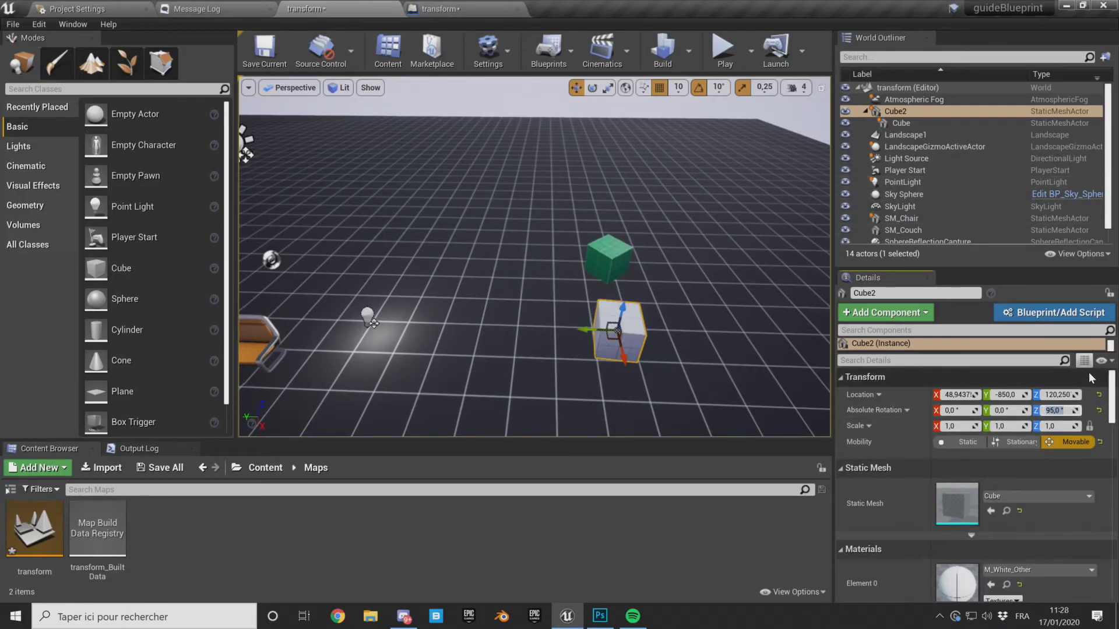
Step: Undo the yaw back to 50 degrees and detach the green Cube from Cube2 in the Outliner
scroll(673, 239, "up", 3)
key("ctrl+z")
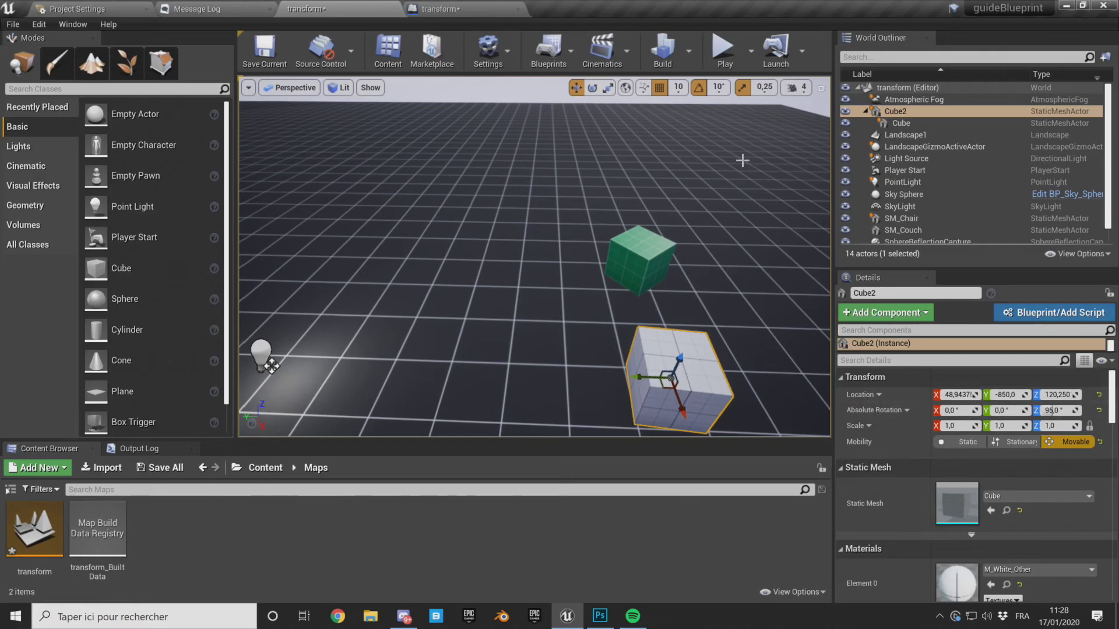
left_click_drag(910, 122, 902, 111)
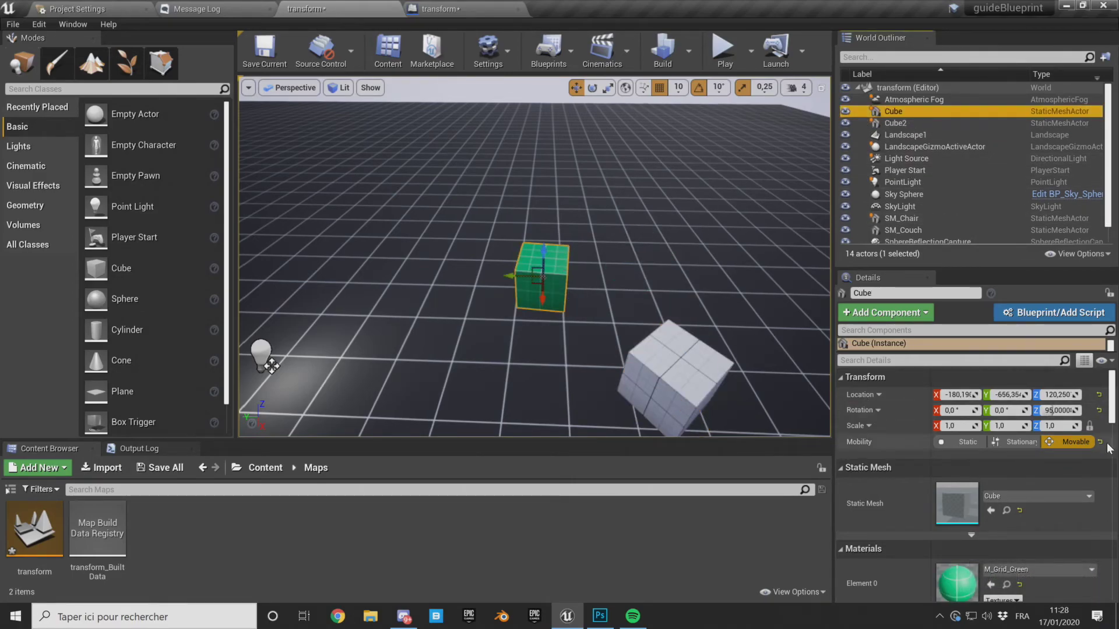
Step: Orbit around both cubes, select the white cube, and return to the Level Blueprint event graph
scroll(513, 300, "up", 2)
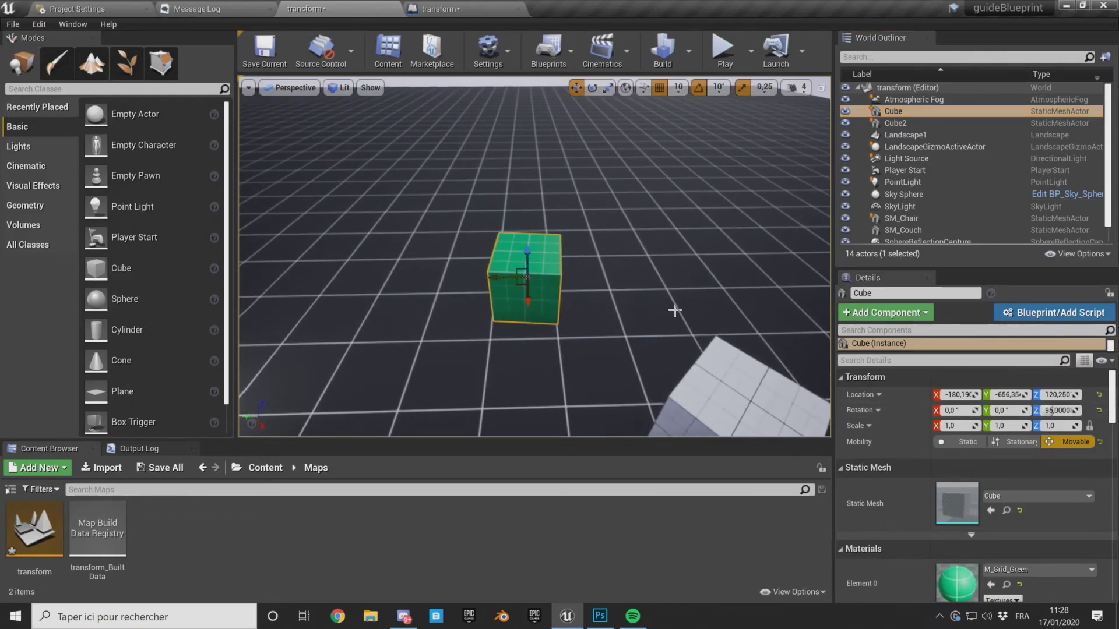
right_click_drag(675, 312, 674, 312)
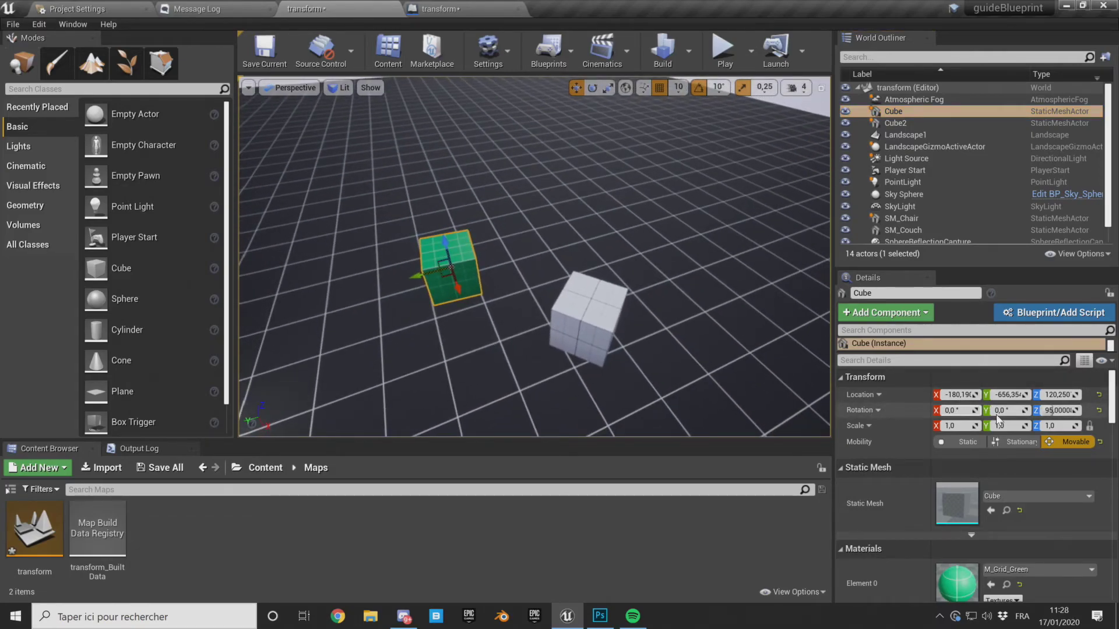
right_click_drag(574, 276, 573, 276)
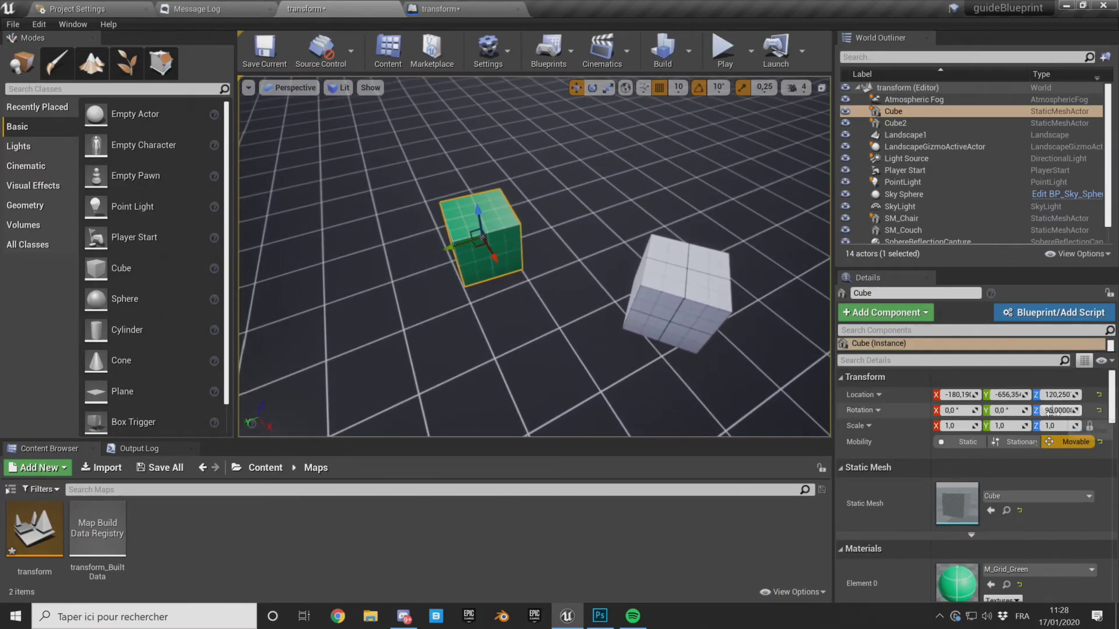
left_click(676, 292)
right_click_drag(676, 292, 677, 292)
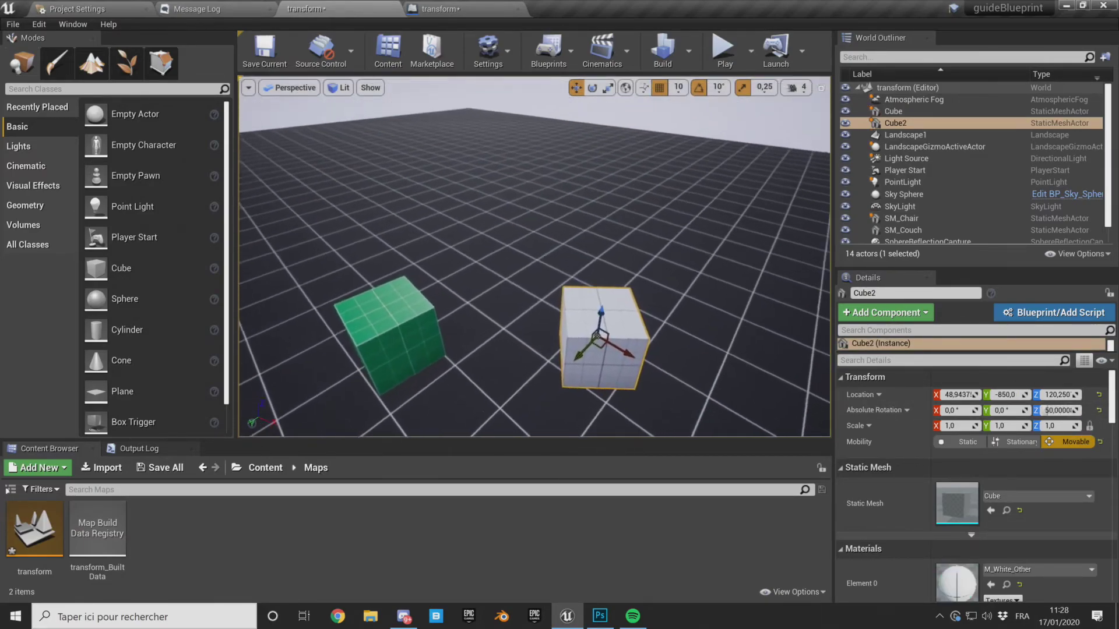
right_click_drag(704, 342, 704, 342)
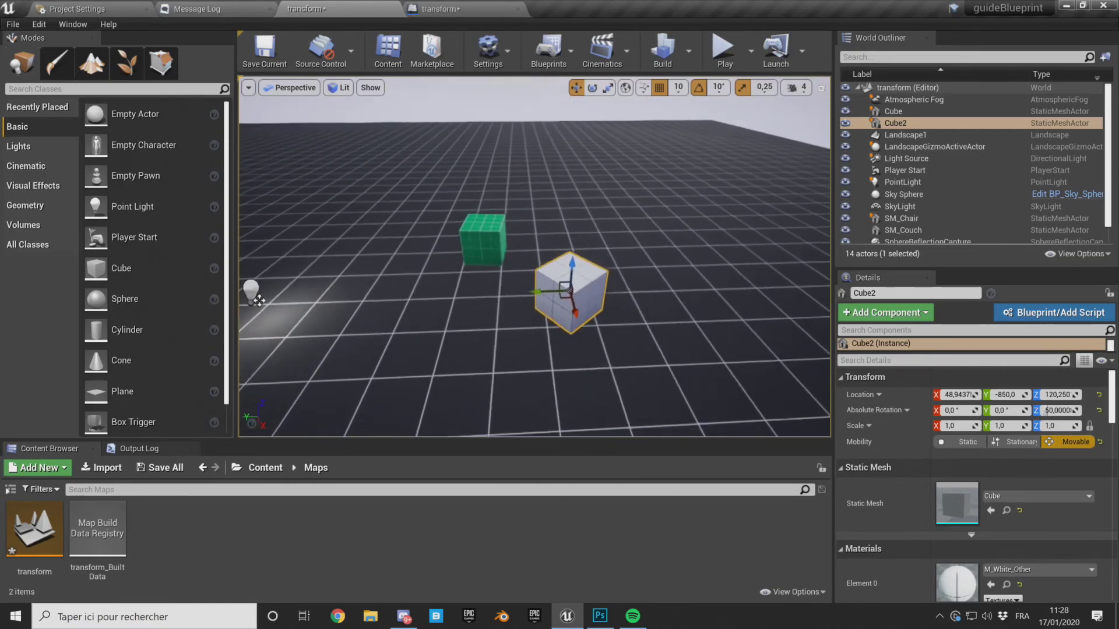
left_click(448, 8)
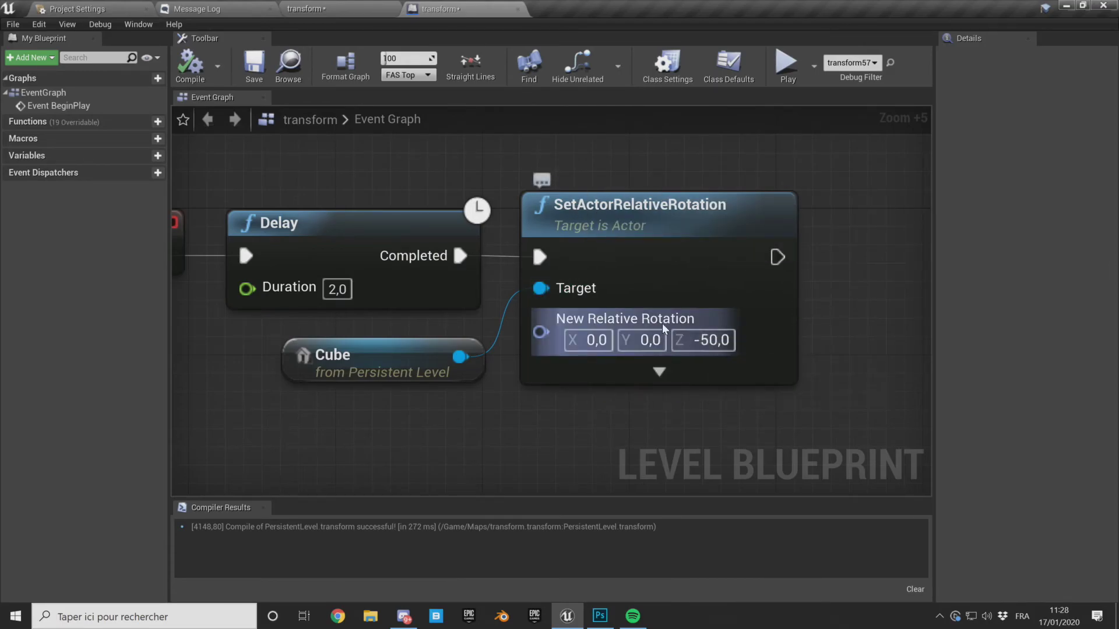
Step: Reparent the green Cube under Cube2 in the World Outliner
left_click(342, 6)
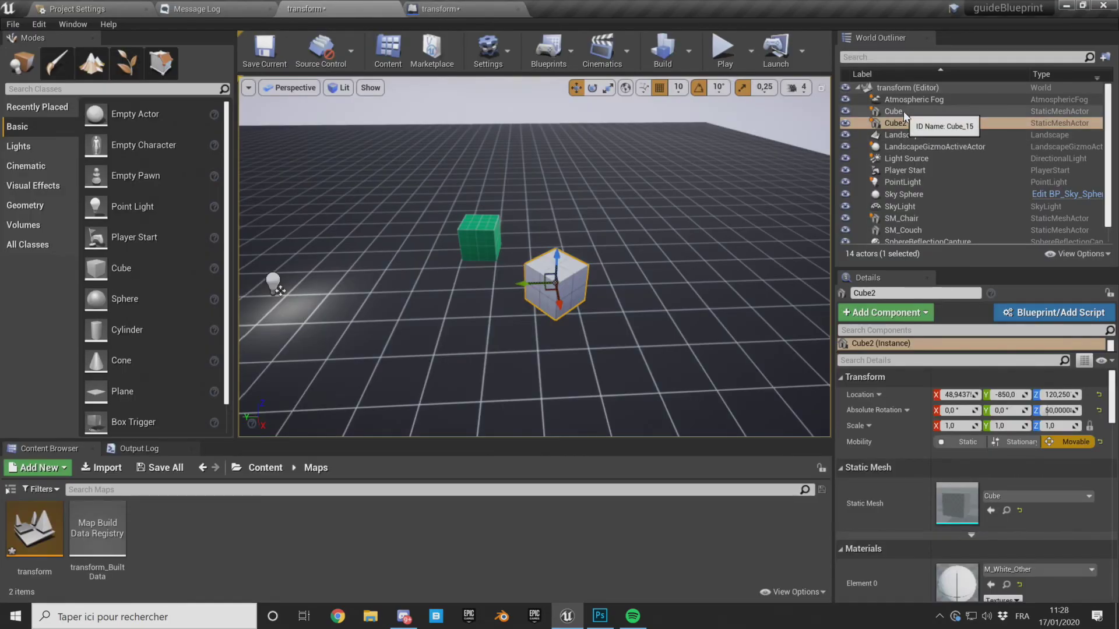
left_click_drag(904, 111, 905, 124)
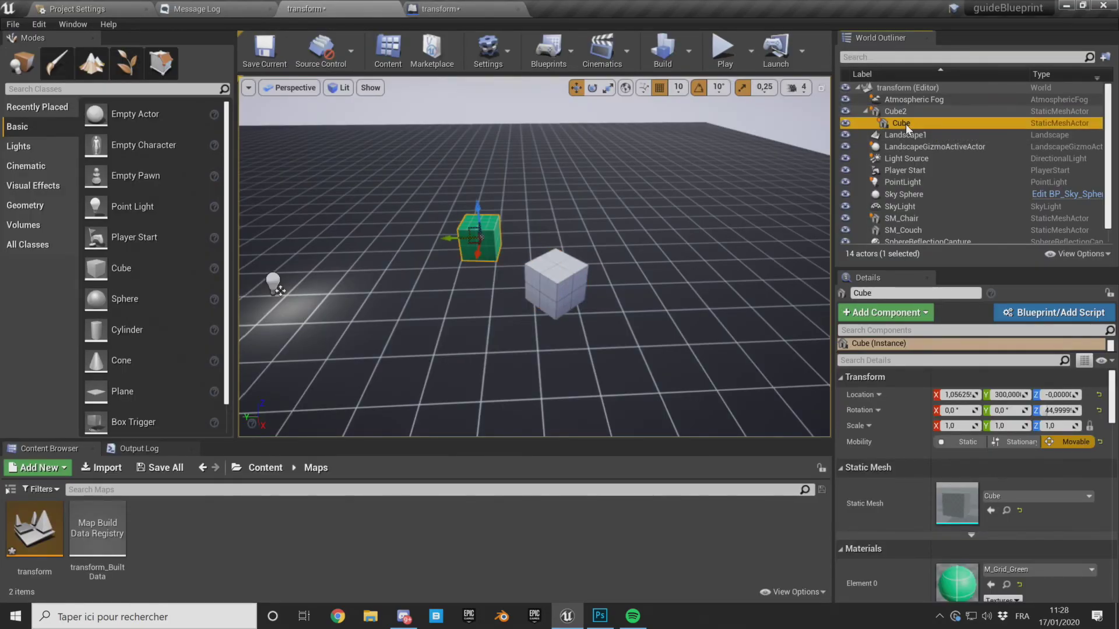
left_click(461, 9)
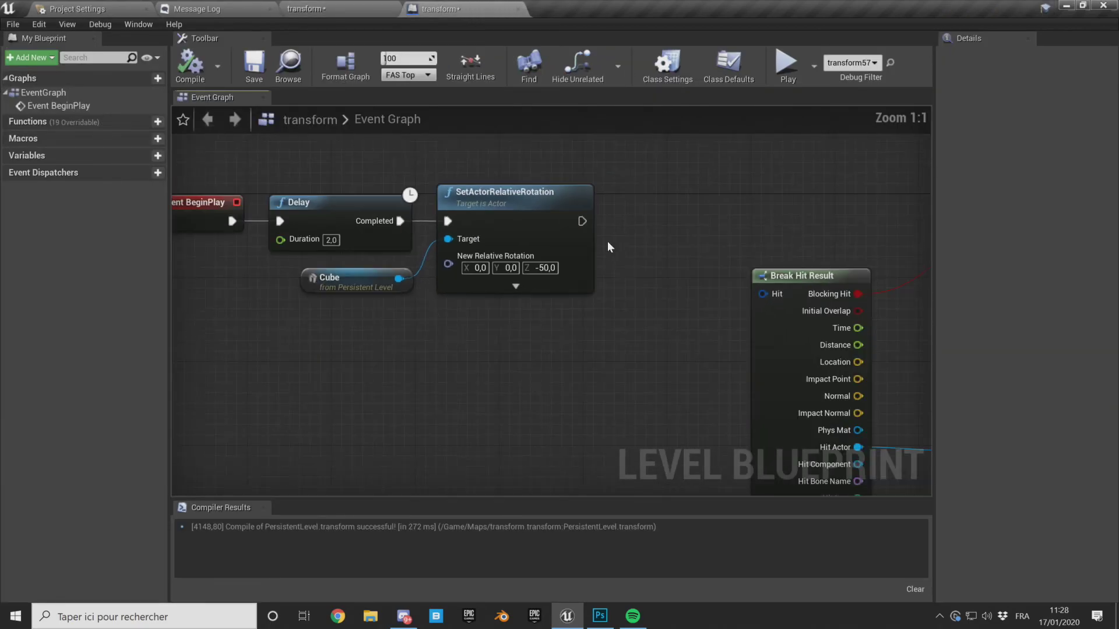
Step: Expand SetActorRelativeRotation, wire Sweep Hit Result into Break Hit Result's Hit, and its exec into Branch
left_click(515, 286)
right_click_drag(534, 289, 537, 247)
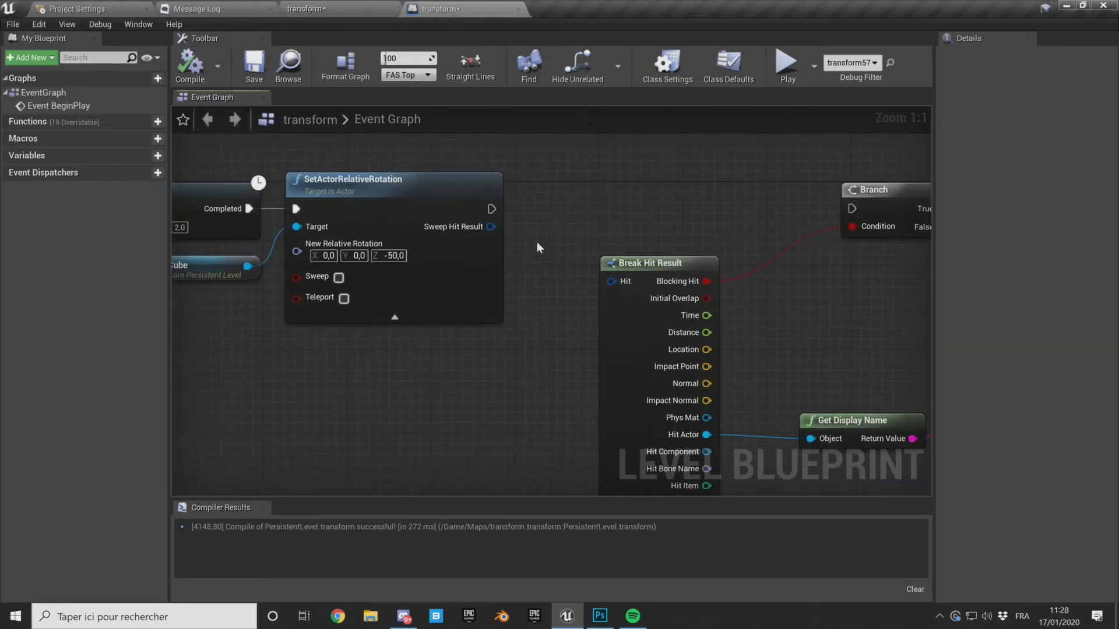
left_click_drag(490, 227, 610, 282)
left_click_drag(489, 208, 852, 209)
right_click_drag(685, 235, 535, 202)
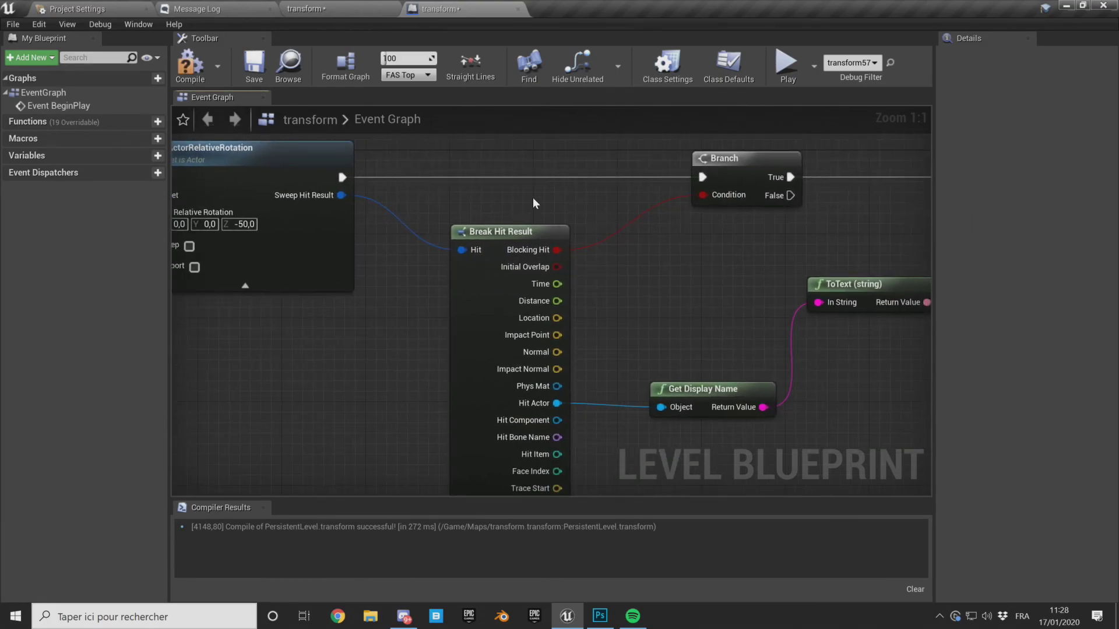
Step: Pan around the graph to review Break Hit Result's pins, the Branch and Print nodes
right_click_drag(591, 261, 550, 260)
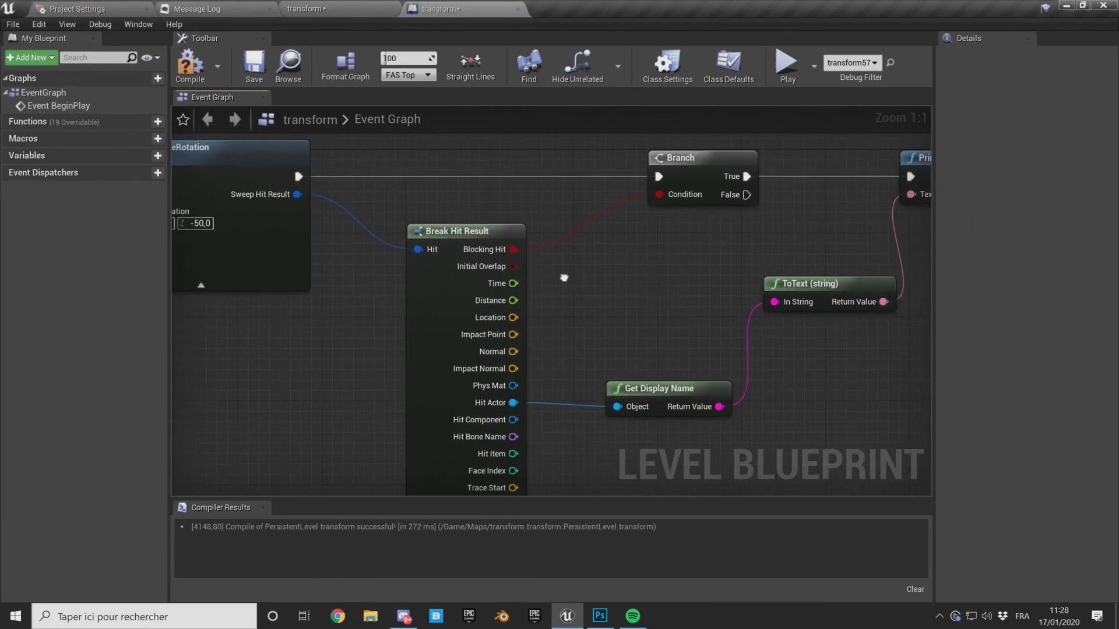
scroll(550, 260, "up", 1)
right_click_drag(593, 319, 583, 267)
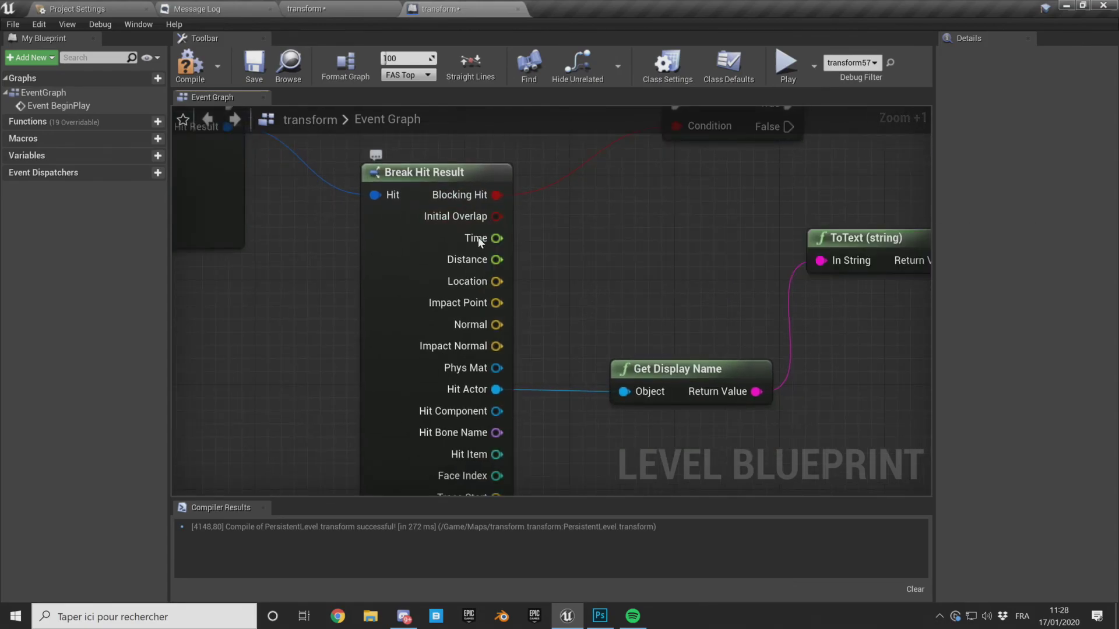
right_click_drag(499, 398, 492, 326)
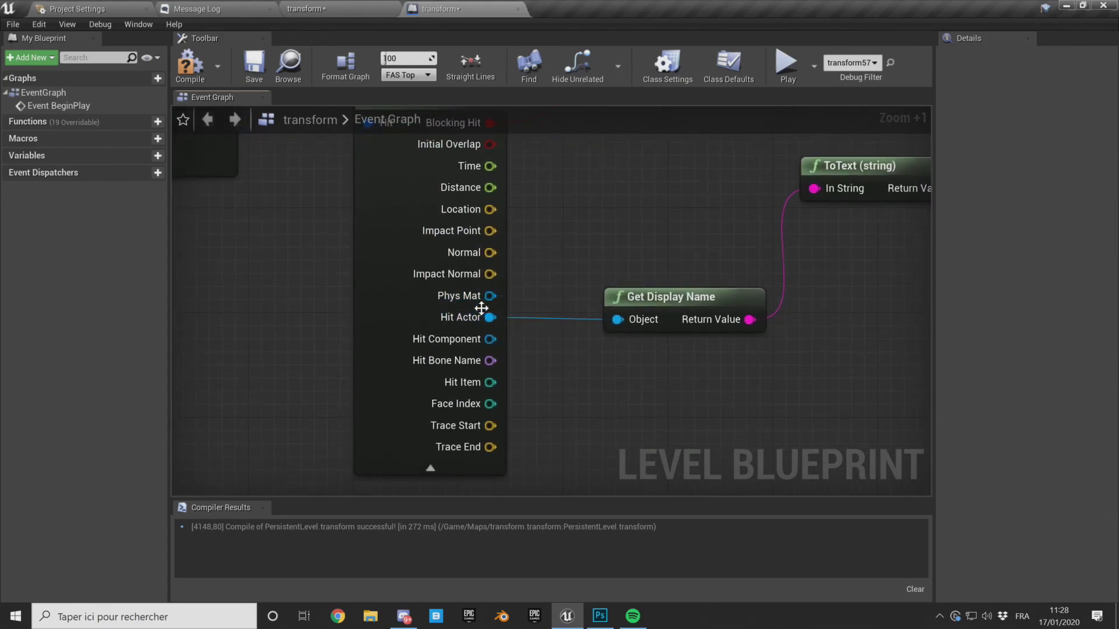
scroll(541, 302, "down", 2)
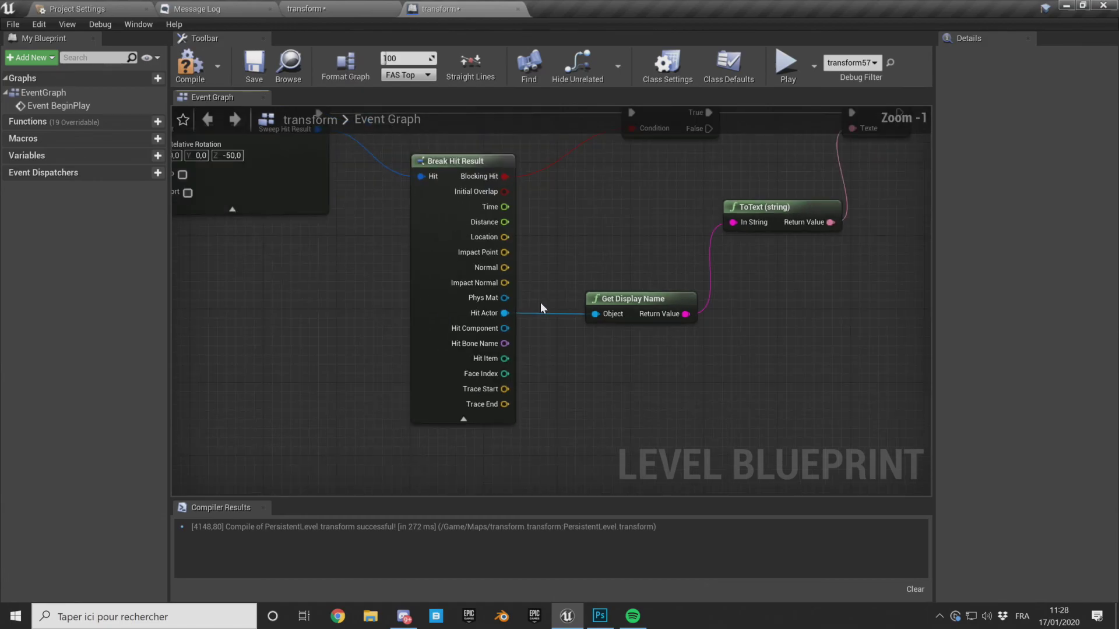
right_click_drag(619, 227, 584, 301)
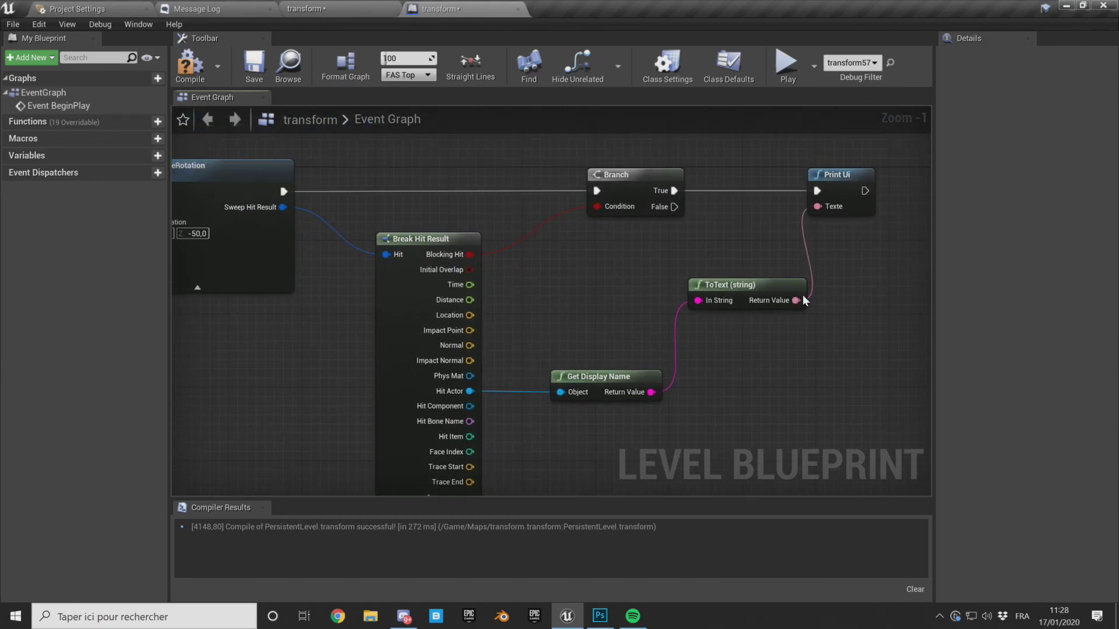
right_click_drag(562, 238, 793, 376)
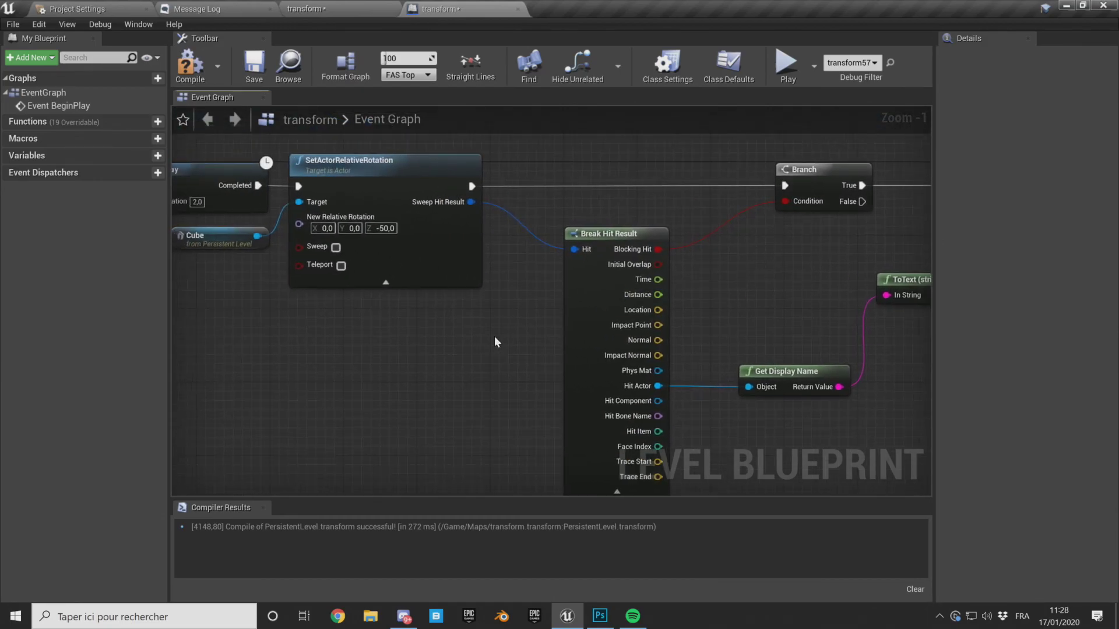